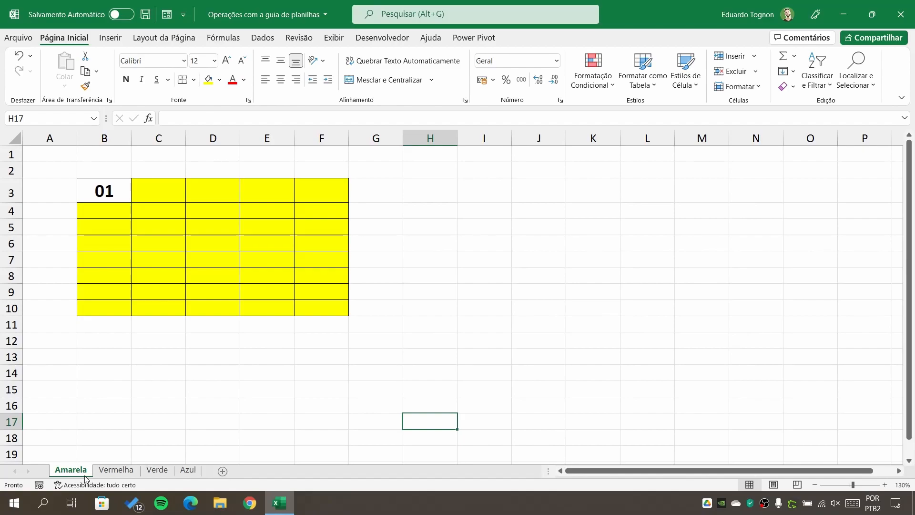
Step: Look through the Vermelha, Verde and Azul sheets and return to the Amarela sheet
{"action": "left_click", "coordinate": [125, 473]}
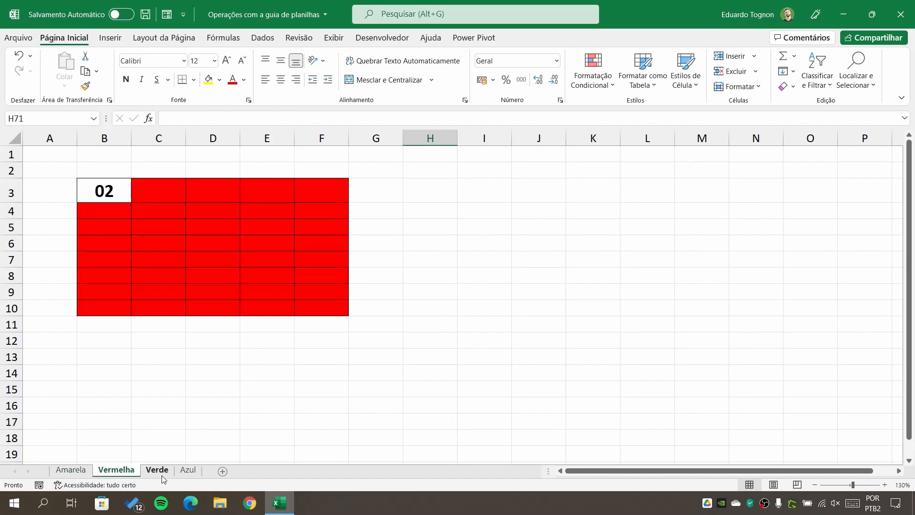
{"action": "left_click", "coordinate": [162, 474]}
{"action": "left_click", "coordinate": [184, 472]}
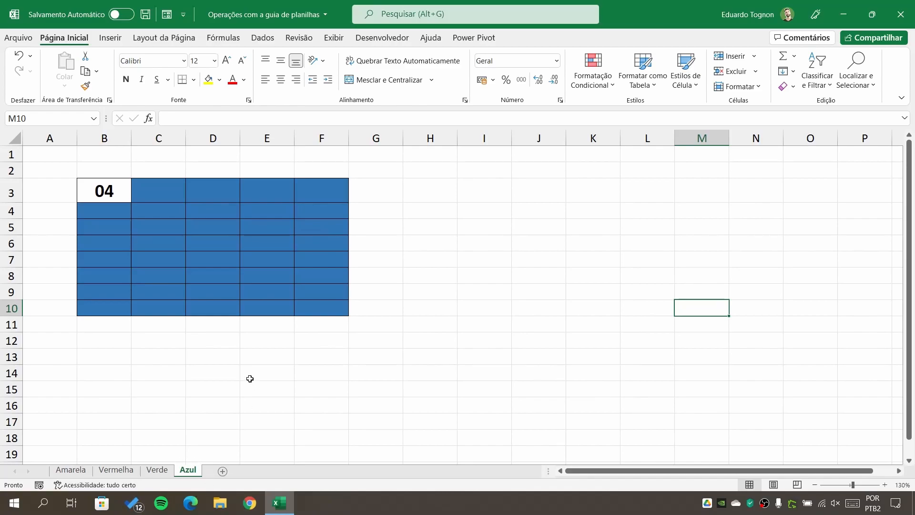
{"action": "left_click", "coordinate": [63, 471]}
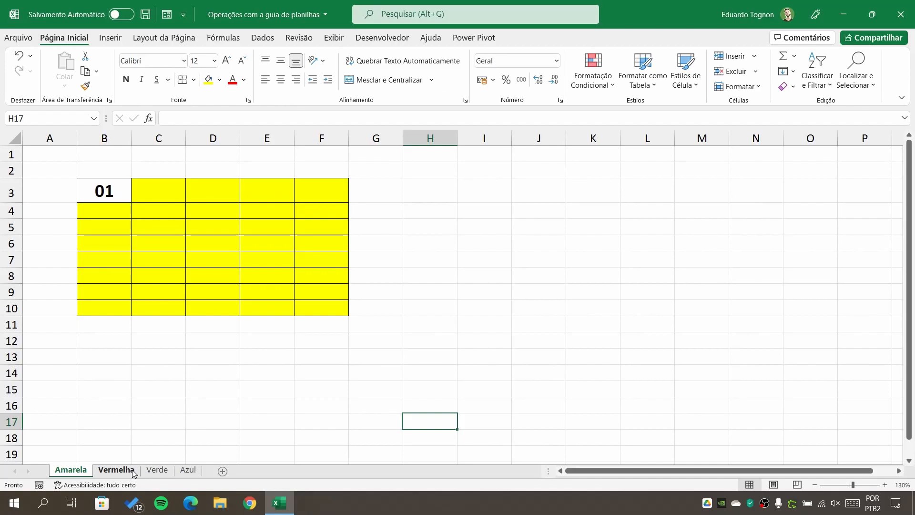
Step: Rename the Amarela sheet as Laranja
{"action": "right_click", "coordinate": [74, 472]}
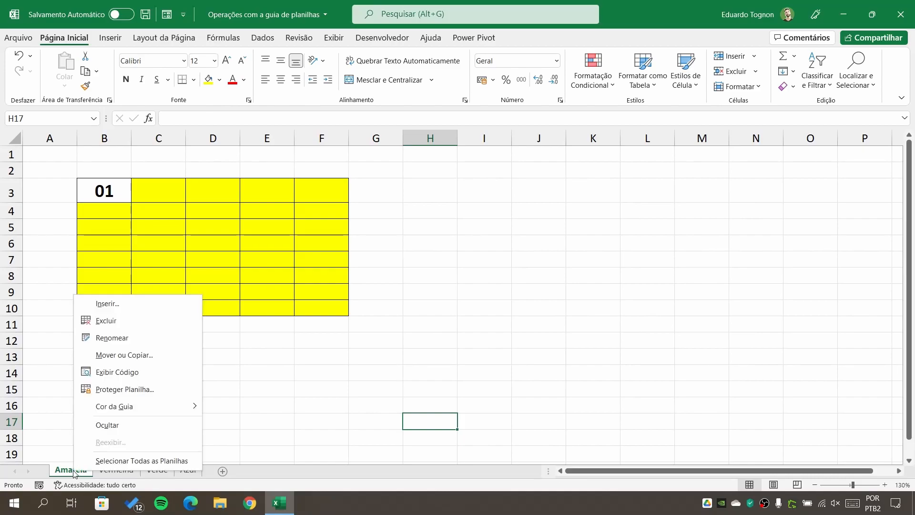
{"action": "left_click", "coordinate": [126, 338]}
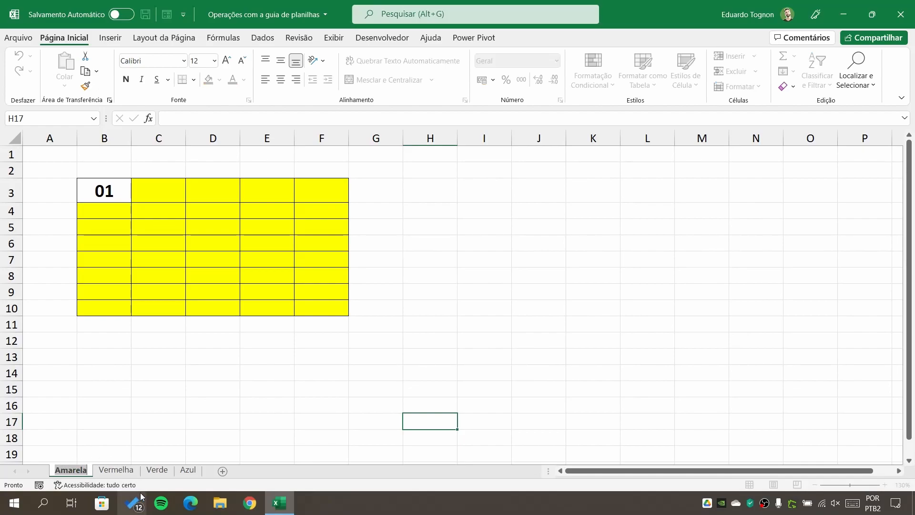
{"action": "type", "text": "La"}
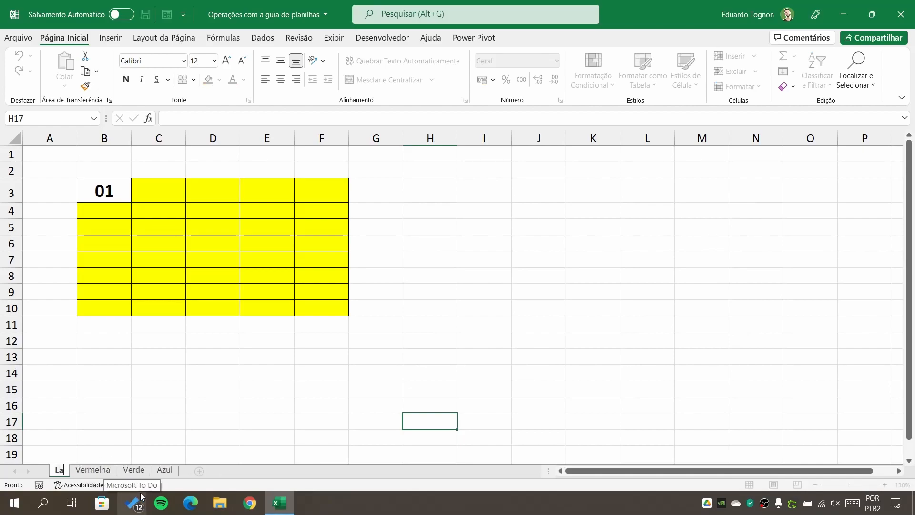
{"action": "type", "text": "ranja"}
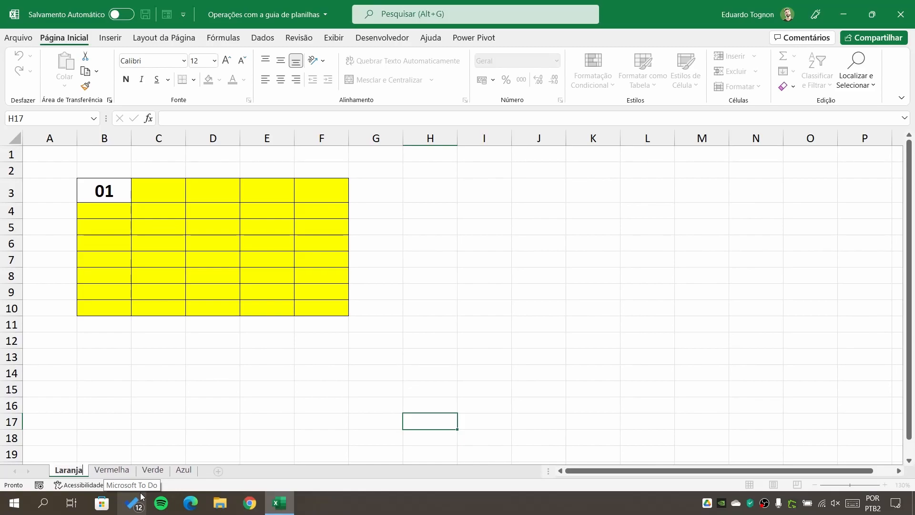
{"action": "key", "text": "Return"}
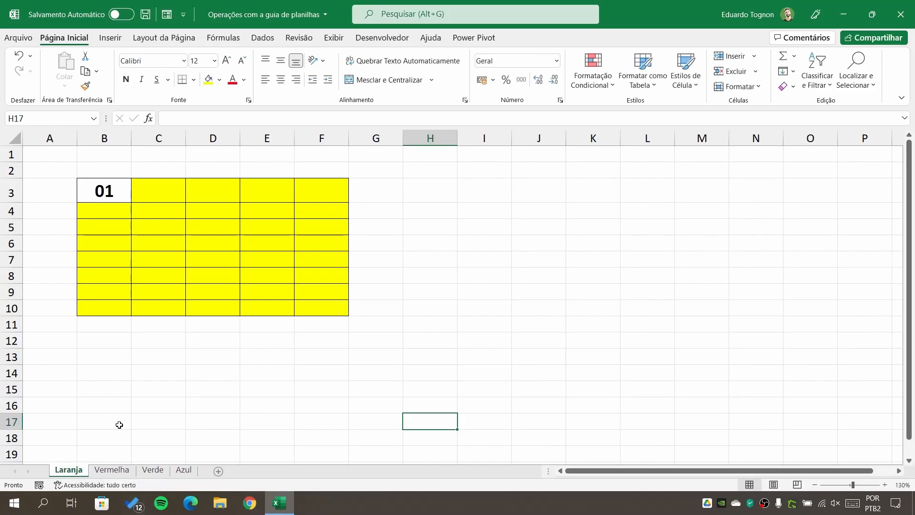
Step: Try to rename the Laranja sheet as Histórico, and name it Amarela instead
{"action": "double_click", "coordinate": [77, 470]}
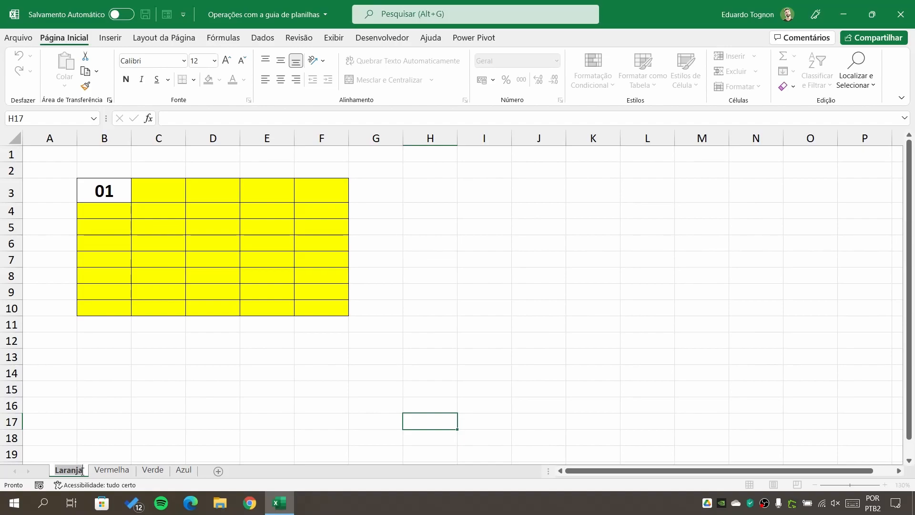
{"action": "key", "text": "Return"}
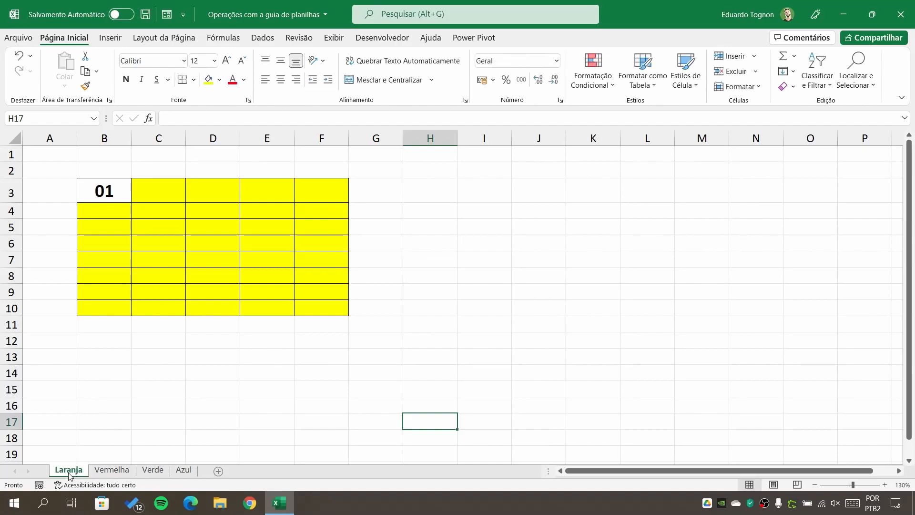
{"action": "double_click", "coordinate": [69, 470]}
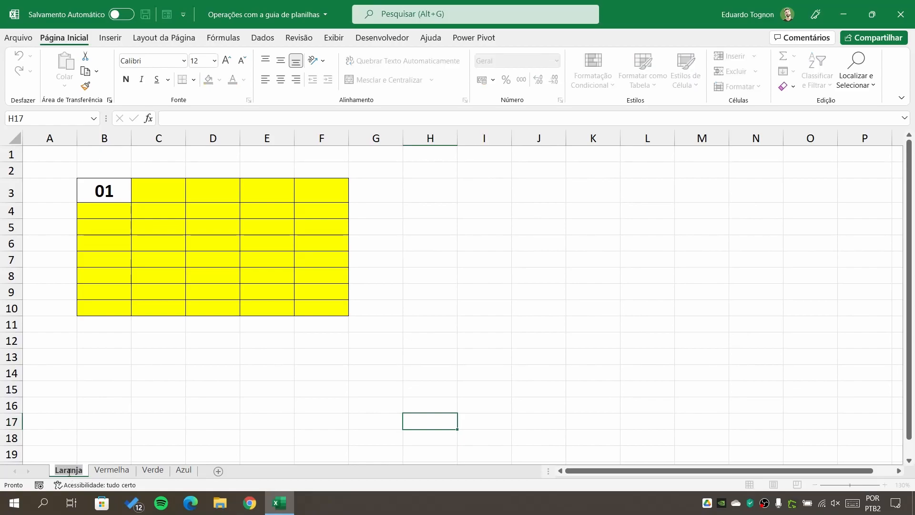
{"action": "type", "text": "Hist"}
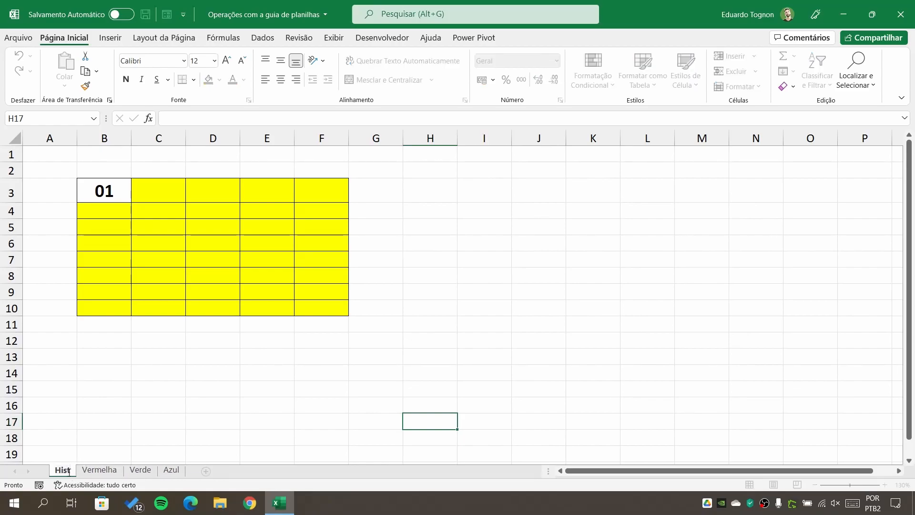
{"action": "type", "text": "órico"}
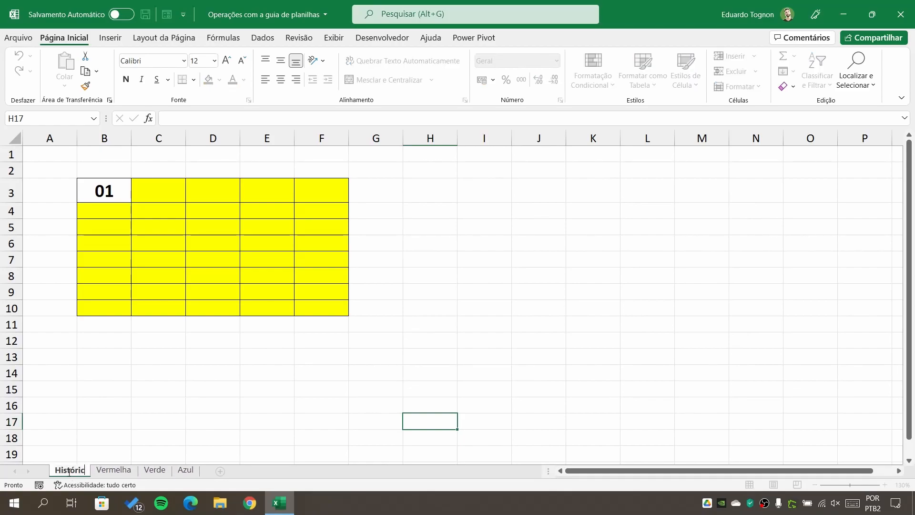
{"action": "key", "text": "Return"}
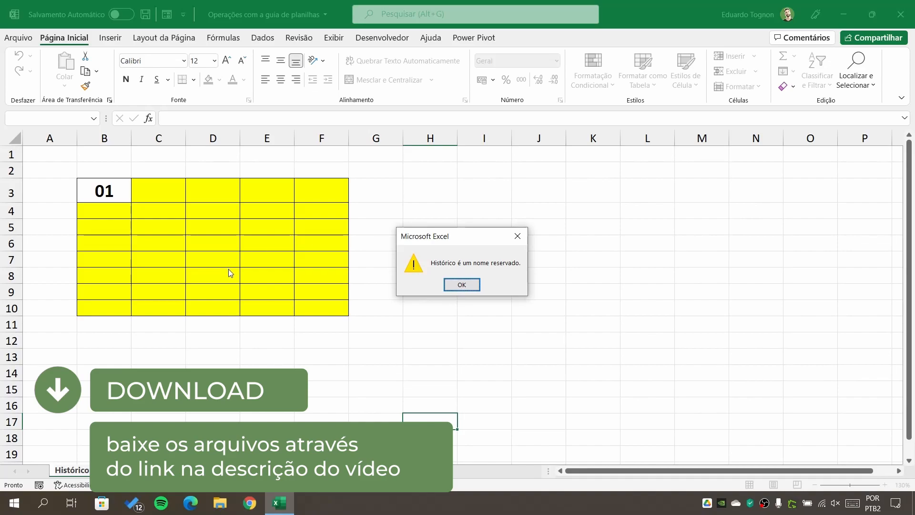
{"action": "left_click", "coordinate": [462, 285]}
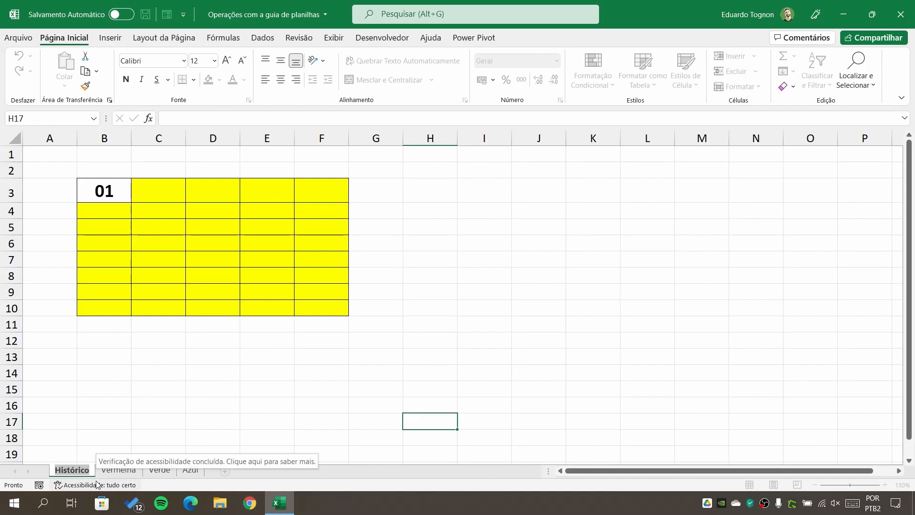
{"action": "type", "text": "Amarela"}
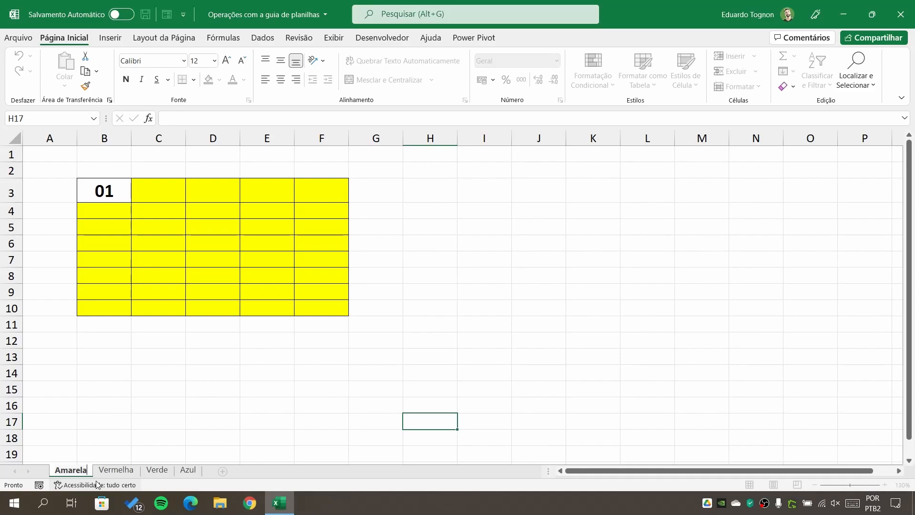
{"action": "key", "text": "Return"}
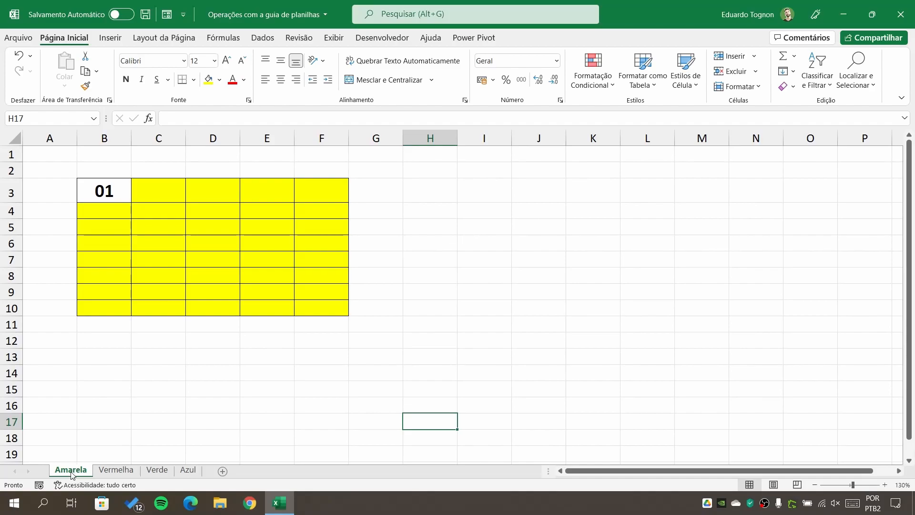
Step: Reorder the sheets so that Amarela sits between Verde and Azul
{"action": "left_click_drag", "start_coordinate": [71, 472], "coordinate": [71, 474]}
{"action": "left_click_drag", "start_coordinate": [71, 472], "coordinate": [184, 475]}
{"action": "left_click_drag", "start_coordinate": [184, 474], "coordinate": [184, 474]}
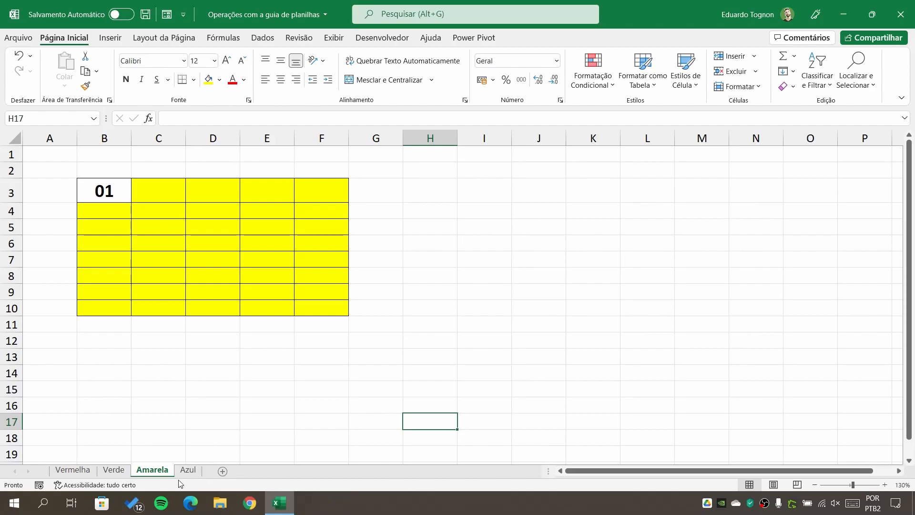
Step: Move the Amarela sheet before the Verde sheet with the Move or Copy command
{"action": "right_click", "coordinate": [150, 473]}
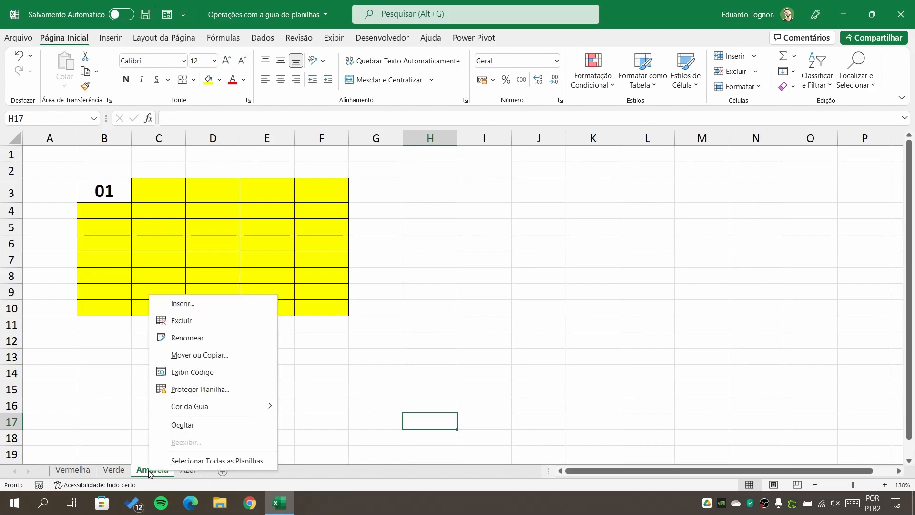
{"action": "left_click", "coordinate": [211, 357]}
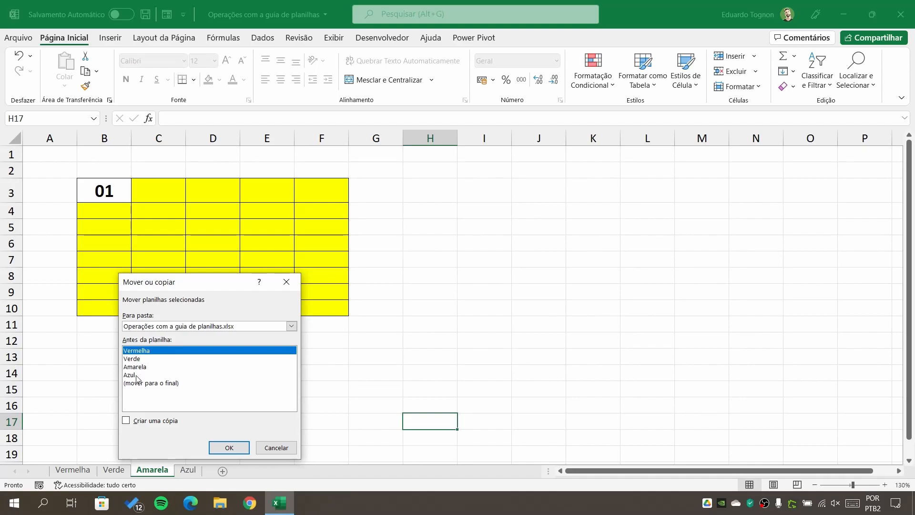
{"action": "left_click", "coordinate": [136, 359]}
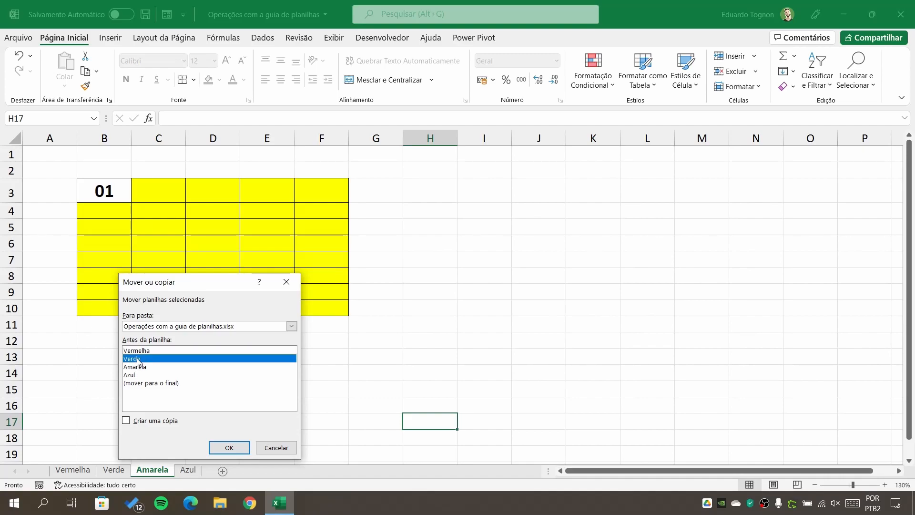
{"action": "left_click", "coordinate": [228, 447]}
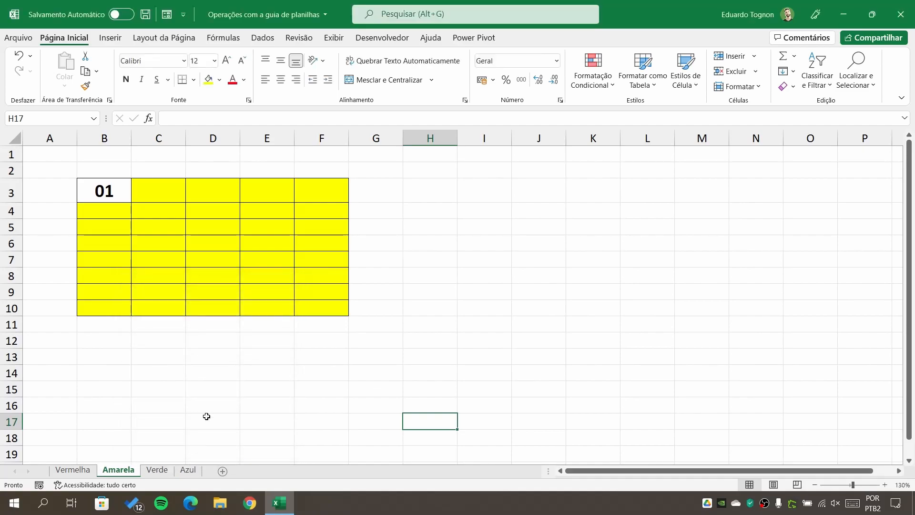
Step: Move the Amarela sheet to the end of the workbook with the Move or Copy command
{"action": "right_click", "coordinate": [114, 471]}
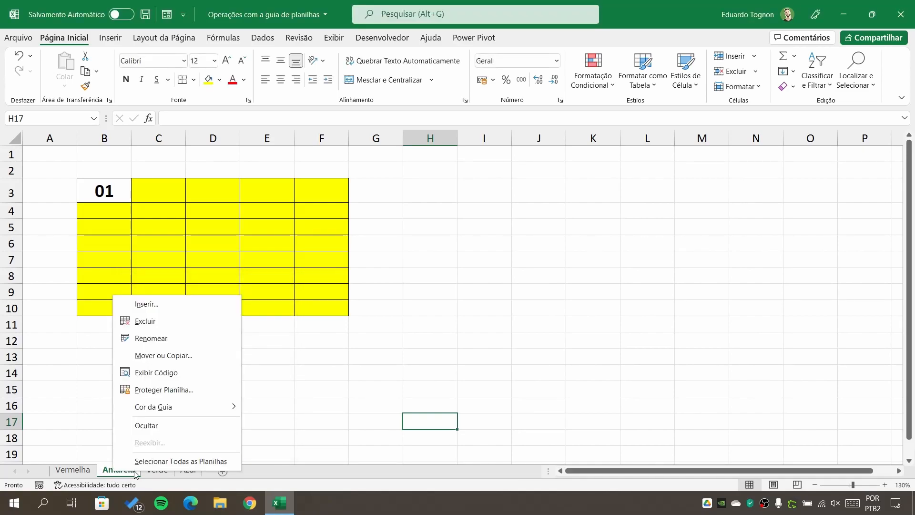
{"action": "left_click", "coordinate": [172, 355]}
{"action": "left_click", "coordinate": [115, 384]}
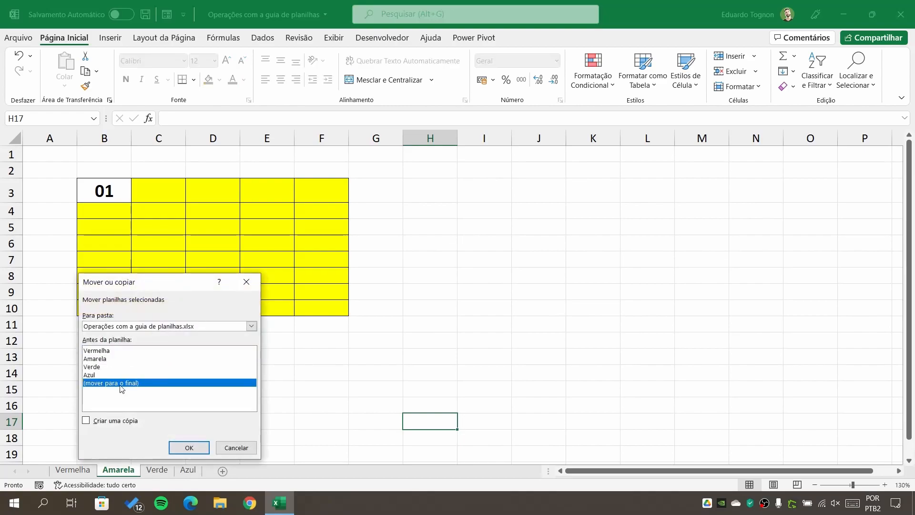
{"action": "left_click", "coordinate": [189, 447]}
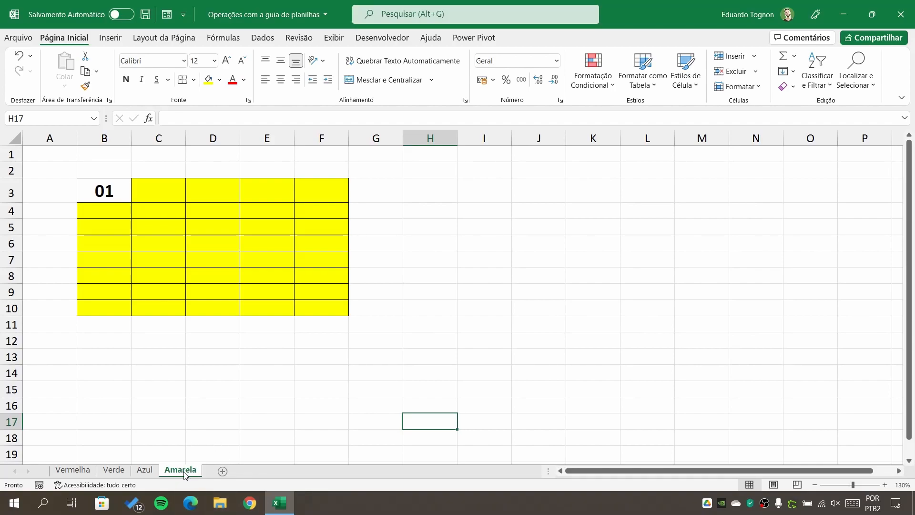
Step: Add a new sheet after Amarela and name it Roxa
{"action": "left_click", "coordinate": [223, 471]}
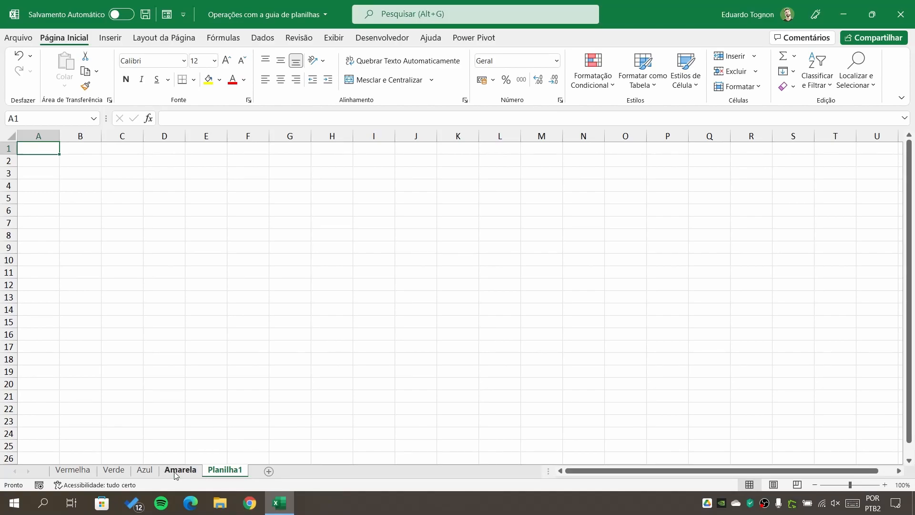
{"action": "double_click", "coordinate": [221, 471]}
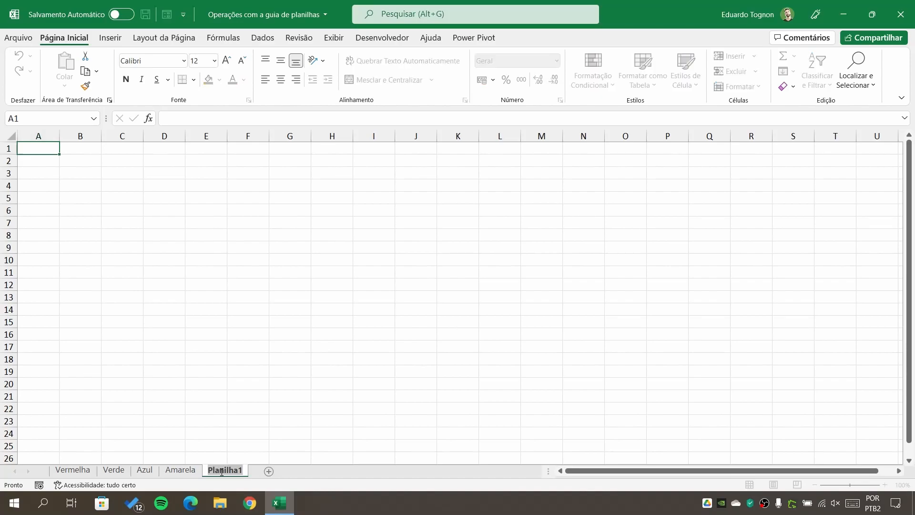
{"action": "type", "text": "Roxa"}
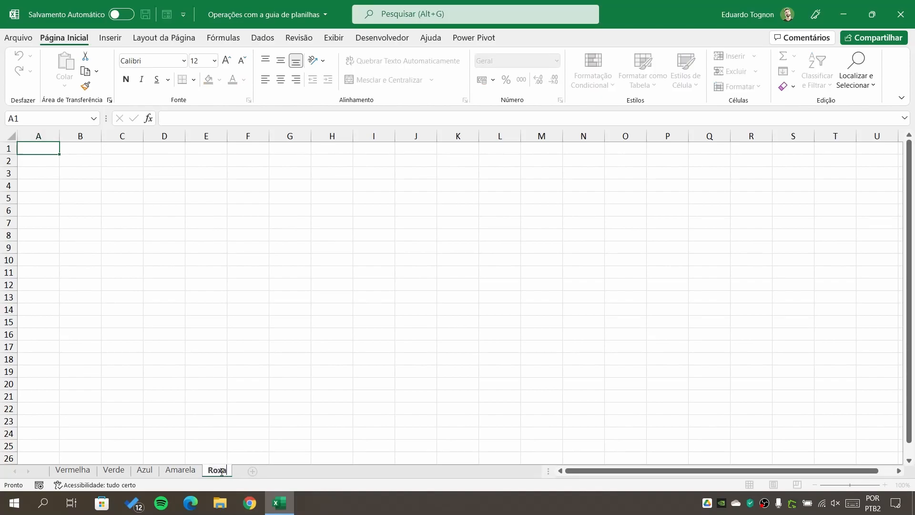
{"action": "key", "text": "Return"}
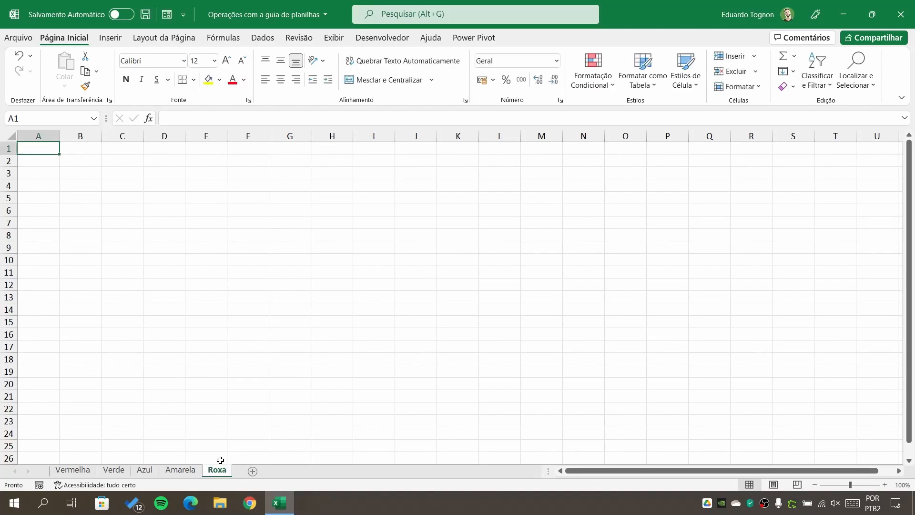
Step: Add a new sheet directly after the Verde sheet and name it Laranja
{"action": "left_click", "coordinate": [119, 472]}
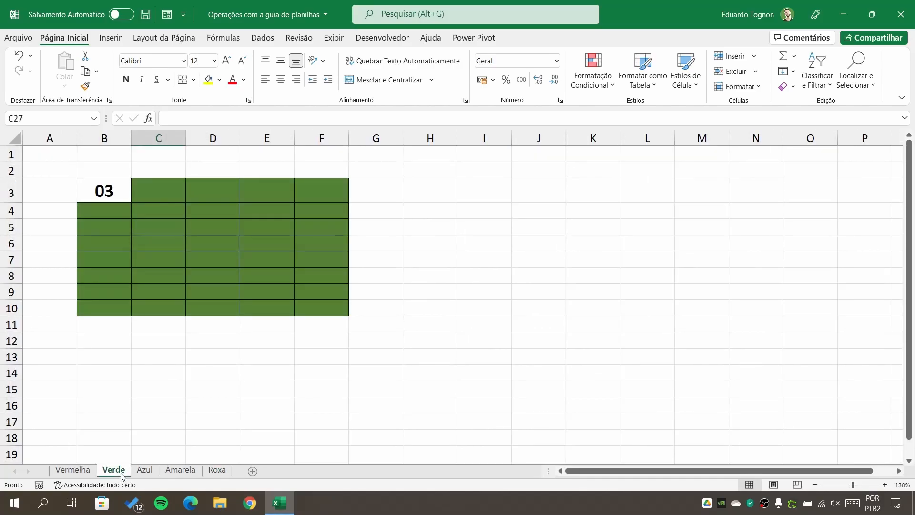
{"action": "left_click", "coordinate": [253, 472]}
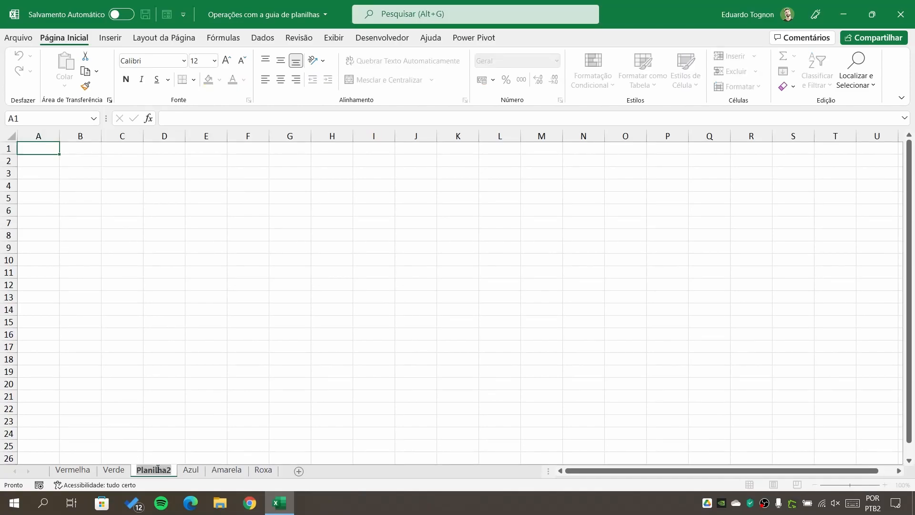
{"action": "type", "text": "Lara"}
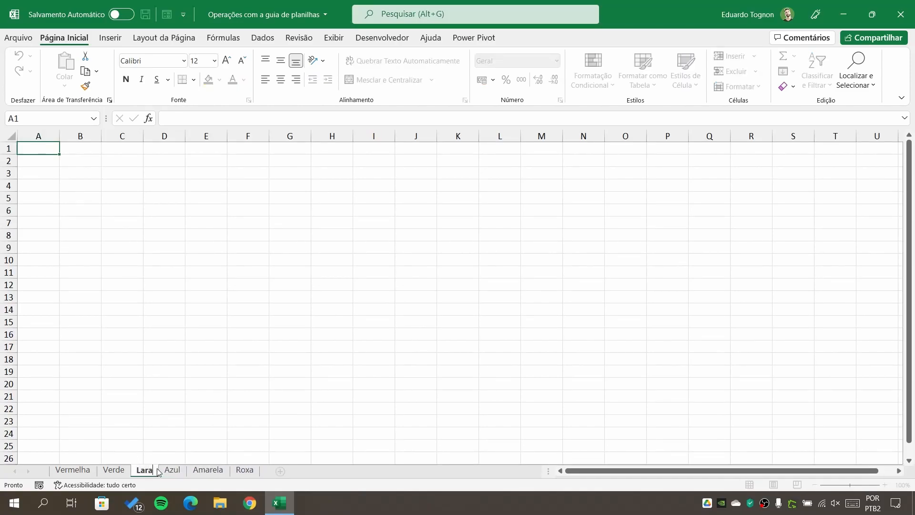
{"action": "type", "text": "nja"}
{"action": "key", "text": "Return"}
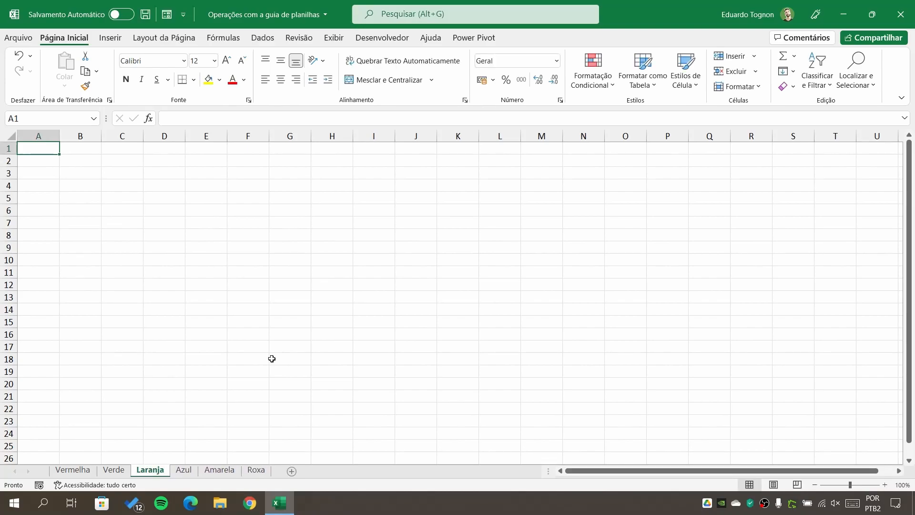
Step: Create a copy of the Vermelha sheet at the end of the workbook with the Move or Copy command
{"action": "left_click", "coordinate": [76, 470]}
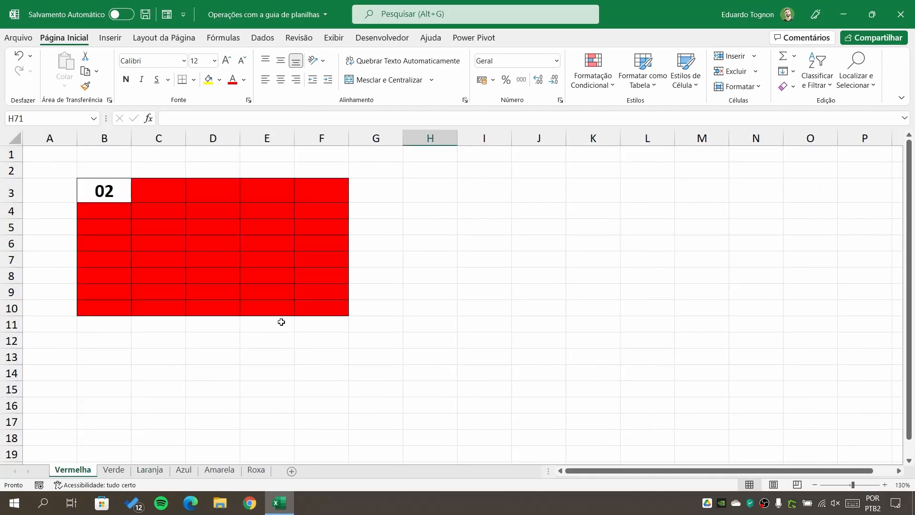
{"action": "right_click", "coordinate": [79, 472]}
{"action": "left_click", "coordinate": [127, 353]}
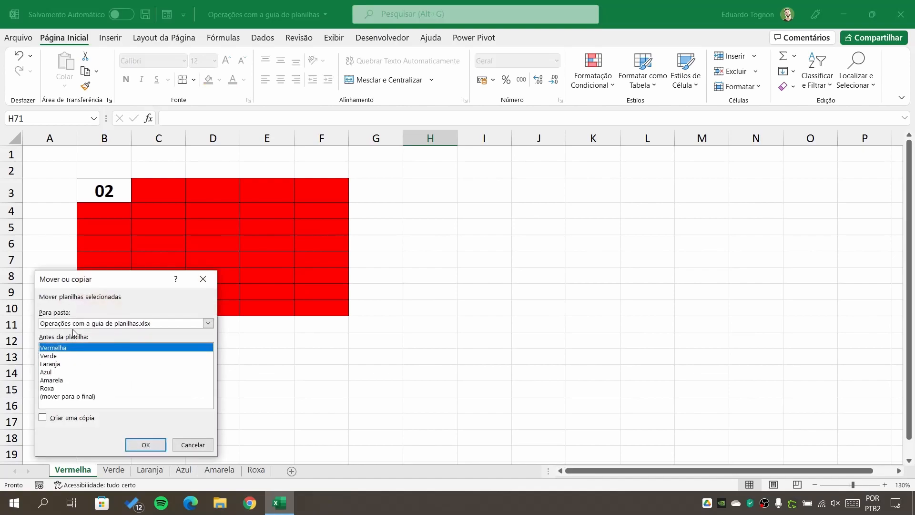
{"action": "left_click_drag", "start_coordinate": [95, 282], "coordinate": [275, 258]}
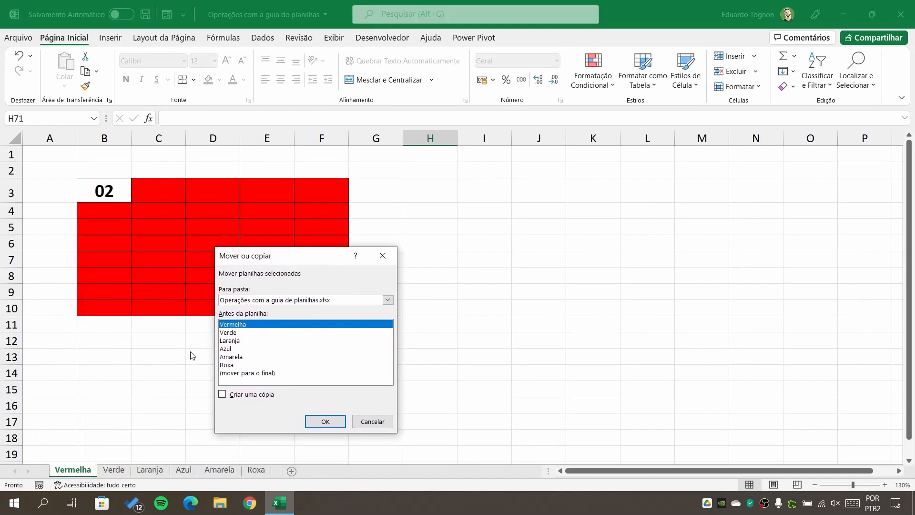
{"action": "left_click", "coordinate": [267, 375]}
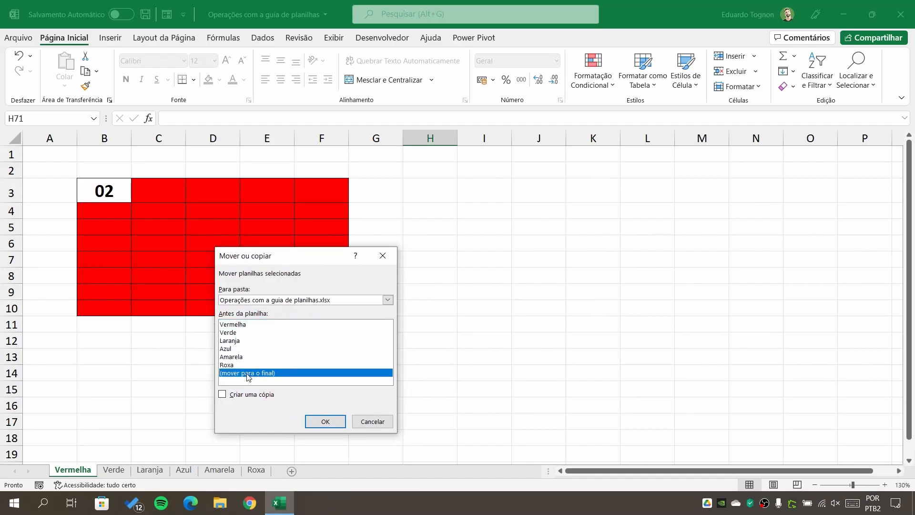
{"action": "left_click", "coordinate": [223, 394]}
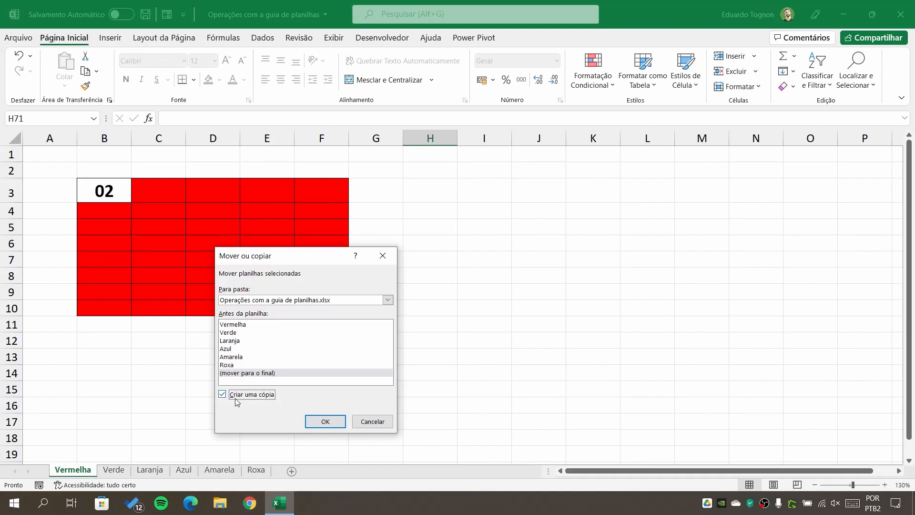
{"action": "left_click", "coordinate": [324, 422]}
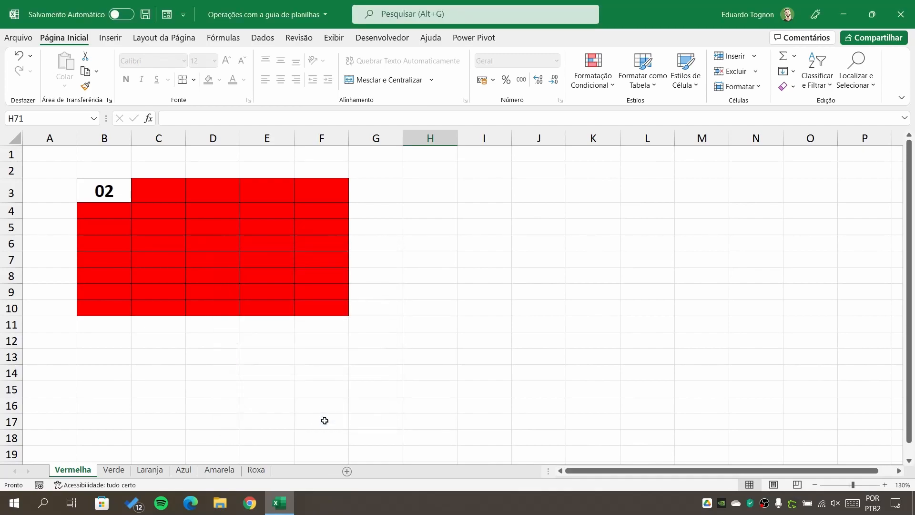
{"action": "left_click", "coordinate": [69, 471]}
{"action": "left_click", "coordinate": [313, 472]}
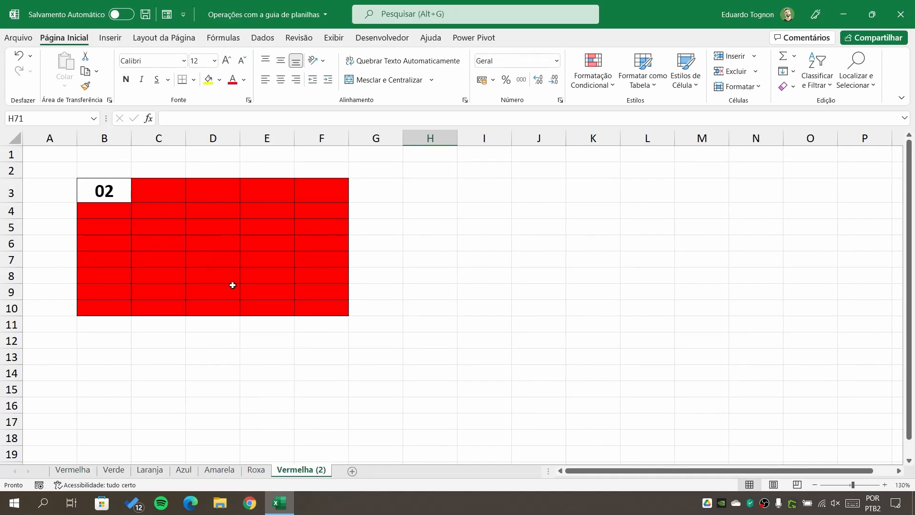
Step: Try to rename the copied sheet Vermelha (2) as Roxa
{"action": "right_click", "coordinate": [296, 473]}
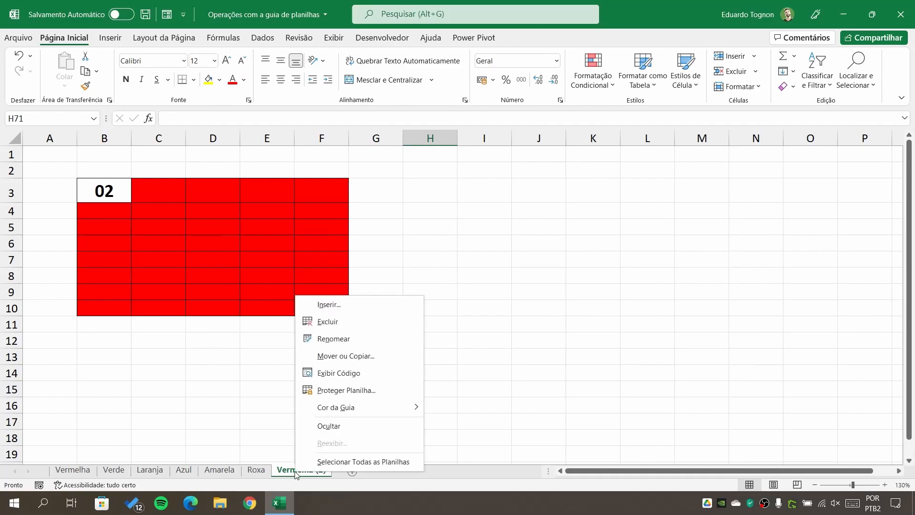
{"action": "left_click", "coordinate": [333, 338]}
{"action": "type", "text": "Roxa"}
{"action": "key", "text": "Return"}
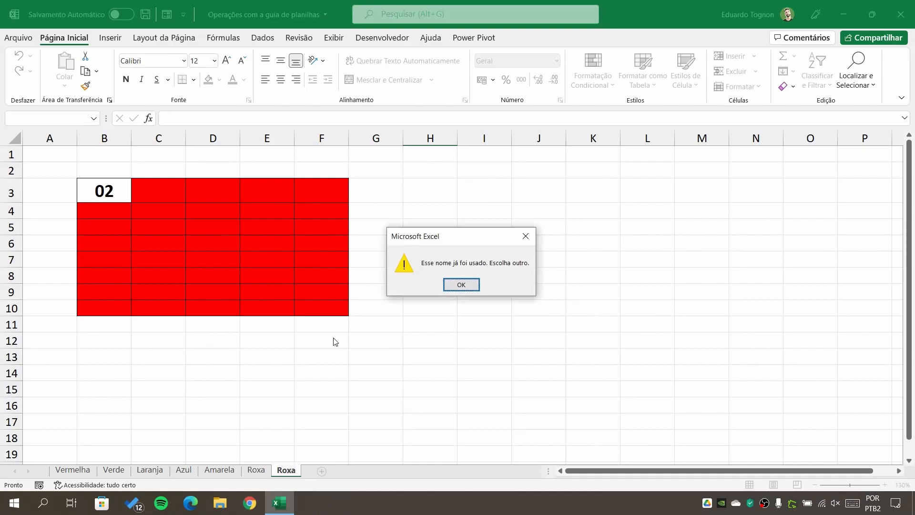
{"action": "left_click", "coordinate": [463, 285]}
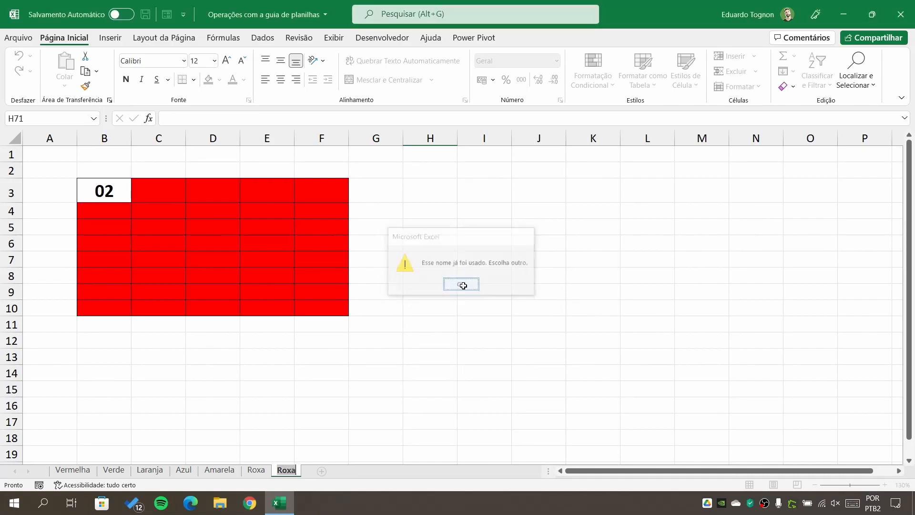
{"action": "left_click", "coordinate": [250, 471]}
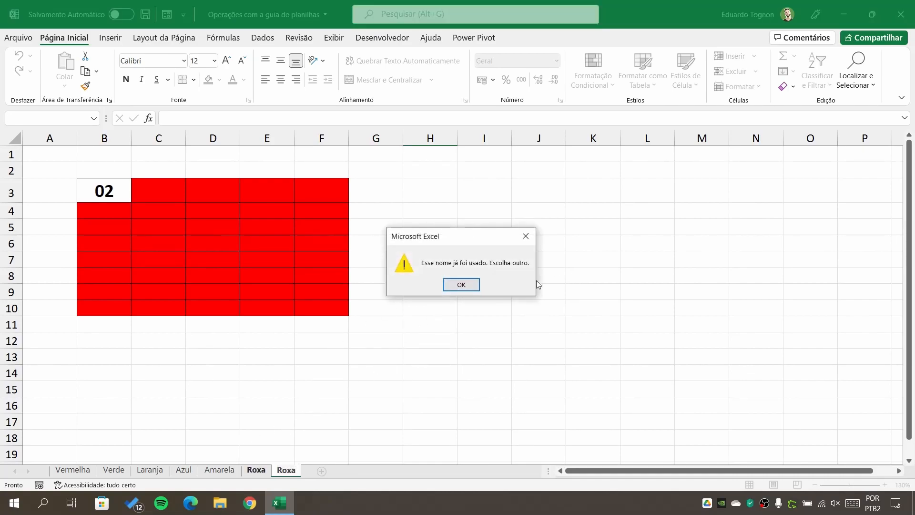
{"action": "left_click", "coordinate": [527, 235]}
{"action": "key", "text": "Escape"}
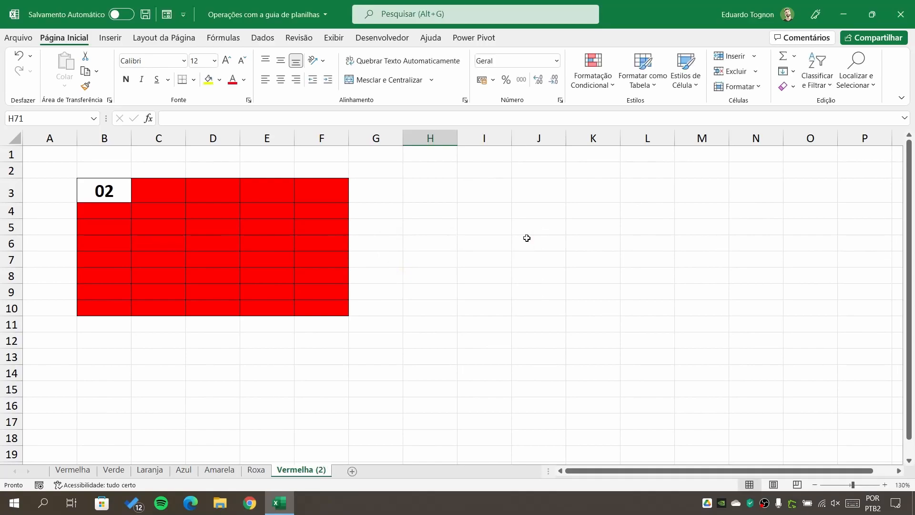
Step: Delete the empty Roxa sheet from the workbook
{"action": "left_click", "coordinate": [256, 471]}
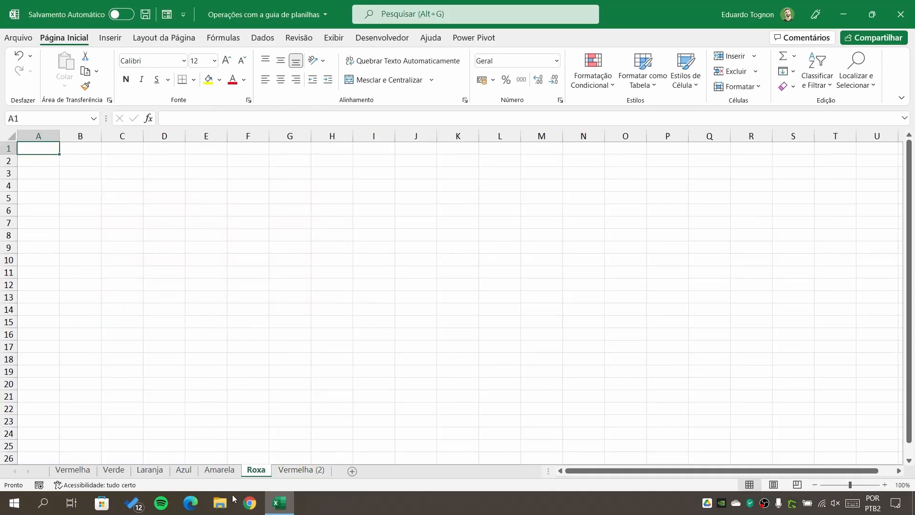
{"action": "left_click", "coordinate": [296, 471]}
{"action": "left_click", "coordinate": [256, 471]}
{"action": "right_click", "coordinate": [257, 471]}
{"action": "left_click", "coordinate": [291, 323]}
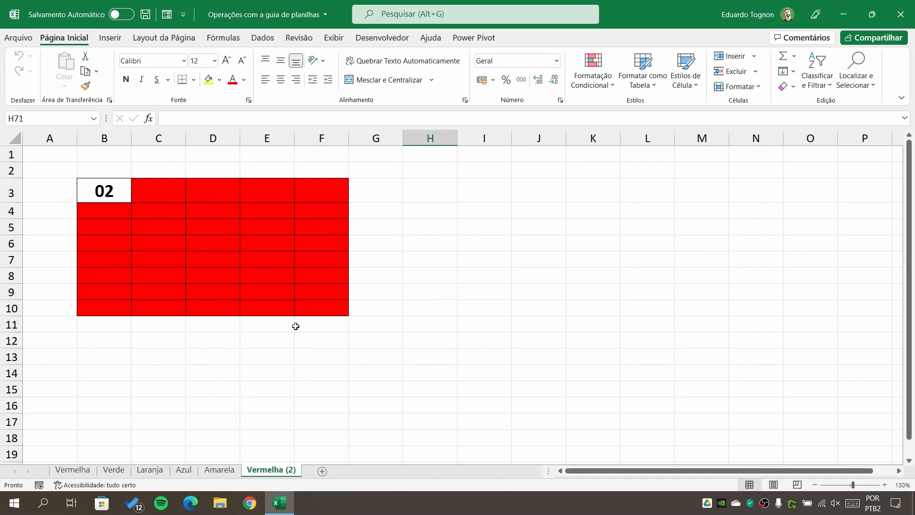
Step: Permanently delete the Verde sheet from the workbook
{"action": "left_click", "coordinate": [115, 471]}
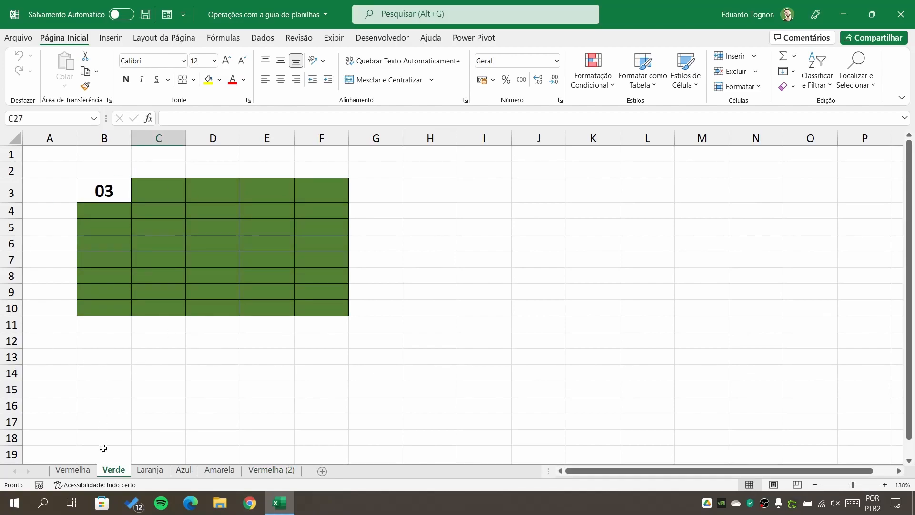
{"action": "right_click", "coordinate": [110, 471]}
{"action": "left_click", "coordinate": [143, 320]}
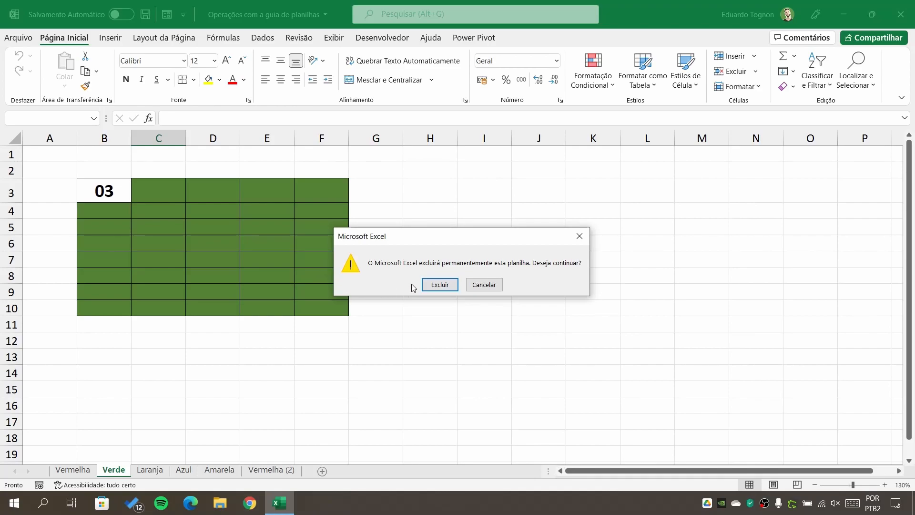
{"action": "left_click", "coordinate": [434, 285]}
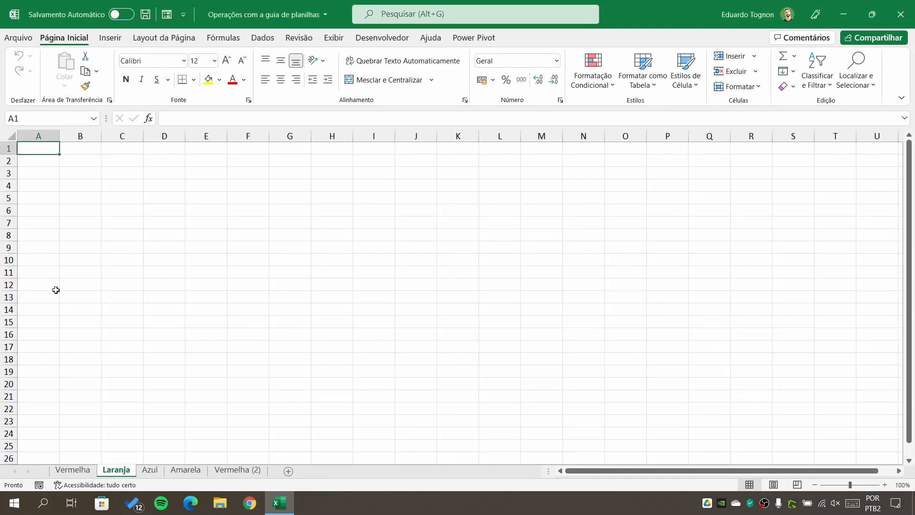
Step: Rename the copied sheet Vermelha (2) as Roxo
{"action": "left_click", "coordinate": [239, 471]}
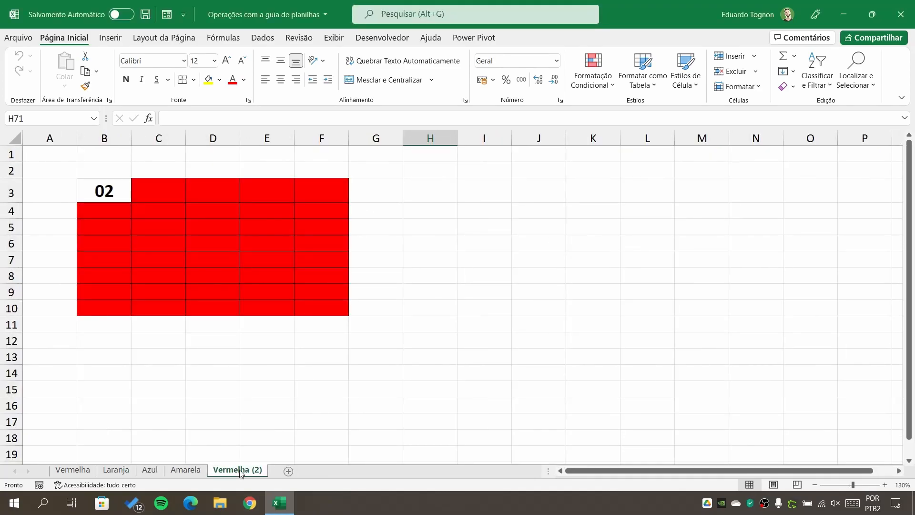
{"action": "double_click", "coordinate": [241, 471]}
{"action": "type", "text": "Roxo"}
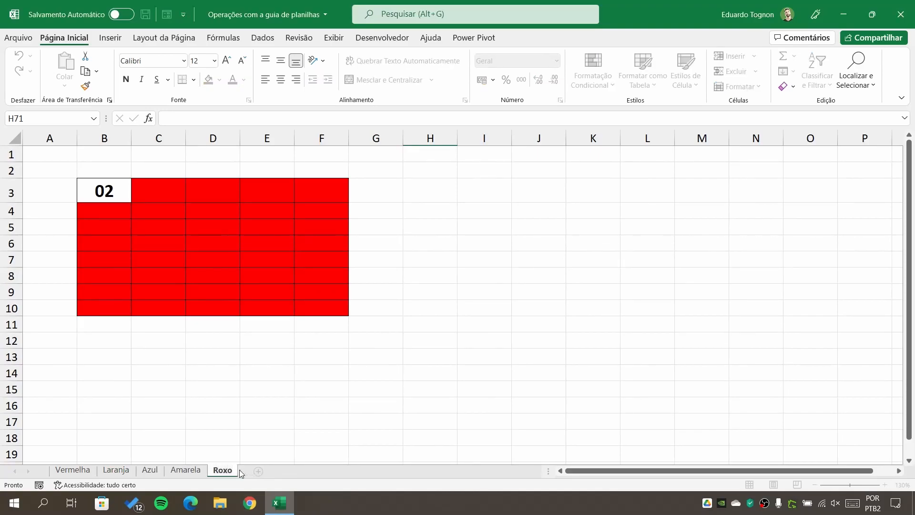
{"action": "key", "text": "Return"}
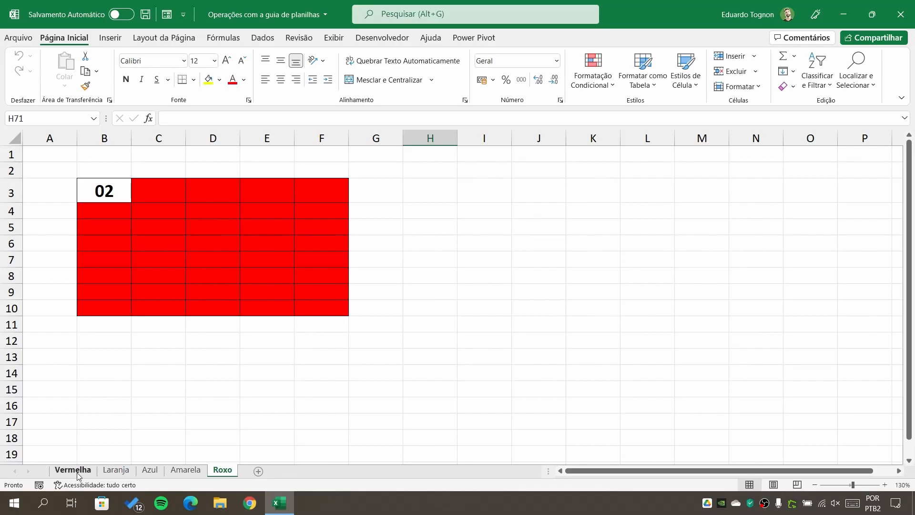
Step: Set the font colour of cells C3:F10 on the Roxo sheet to the standard purple
{"action": "left_click_drag", "start_coordinate": [158, 191], "coordinate": [334, 308]}
{"action": "left_click", "coordinate": [243, 79]}
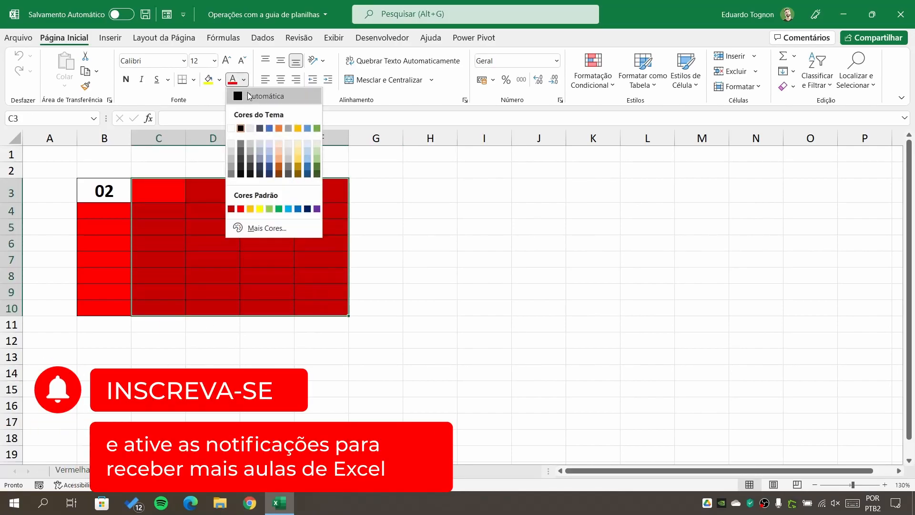
{"action": "left_click", "coordinate": [316, 208]}
Step: Fill cells B4:F10 and C3:F3 on the Roxo sheet with the standard purple
{"action": "left_click_drag", "start_coordinate": [107, 211], "coordinate": [319, 309]}
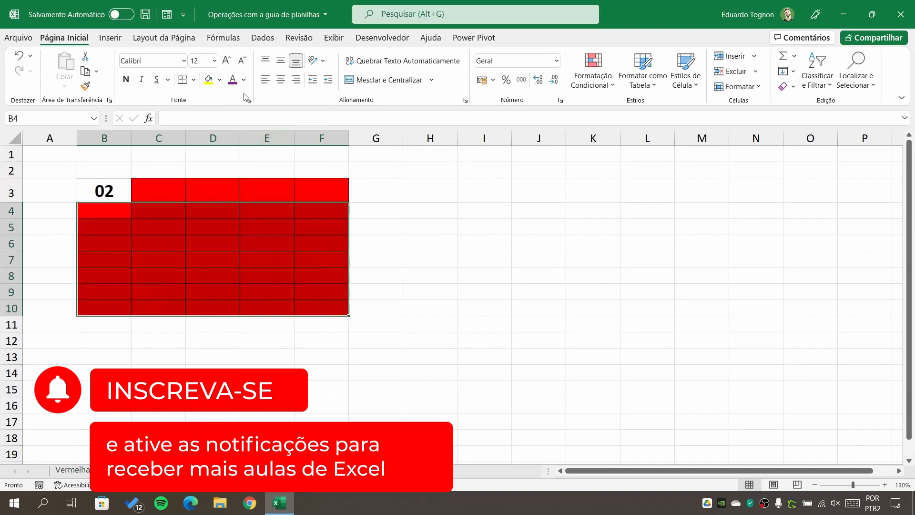
{"action": "left_click", "coordinate": [220, 79]}
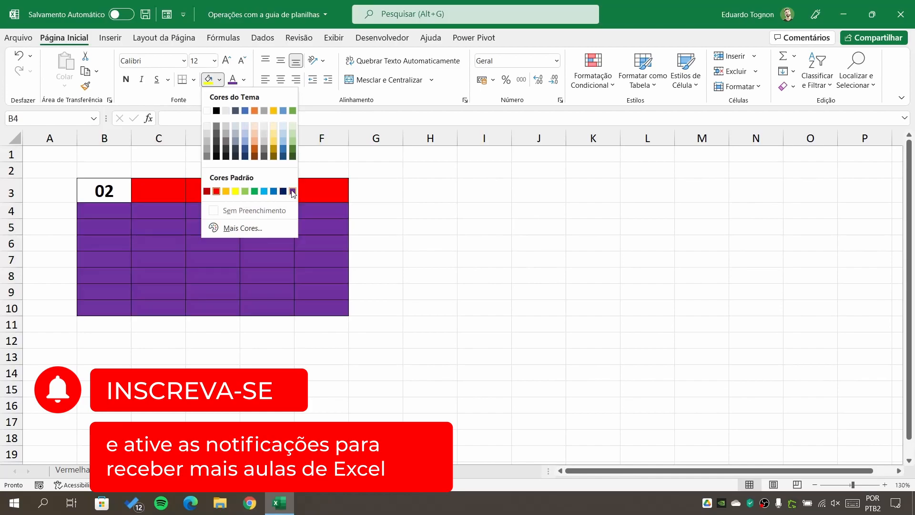
{"action": "left_click", "coordinate": [292, 192]}
{"action": "left_click_drag", "start_coordinate": [159, 189], "coordinate": [307, 190]}
{"action": "left_click", "coordinate": [209, 79]}
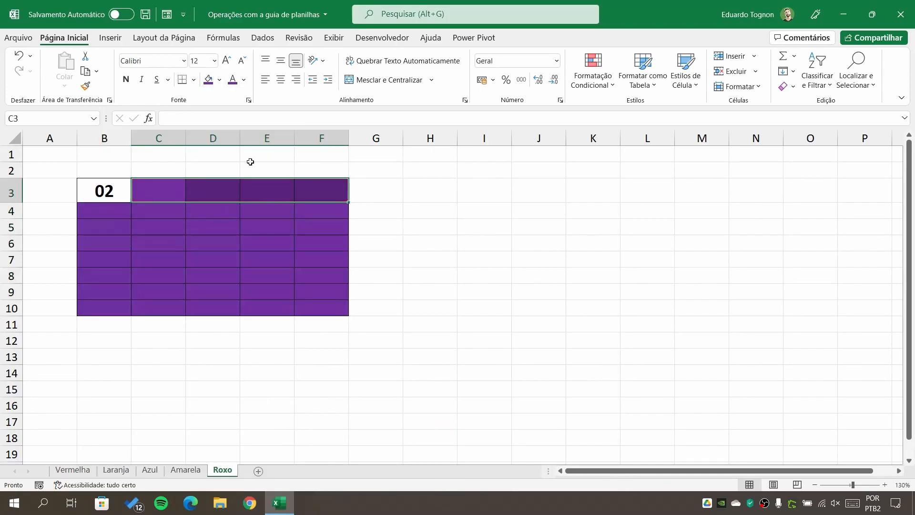
{"action": "left_click", "coordinate": [529, 308]}
Step: Check the Vermelha sheet against the purple copy and rename the Roxo sheet as Roxa
{"action": "left_click", "coordinate": [91, 471]}
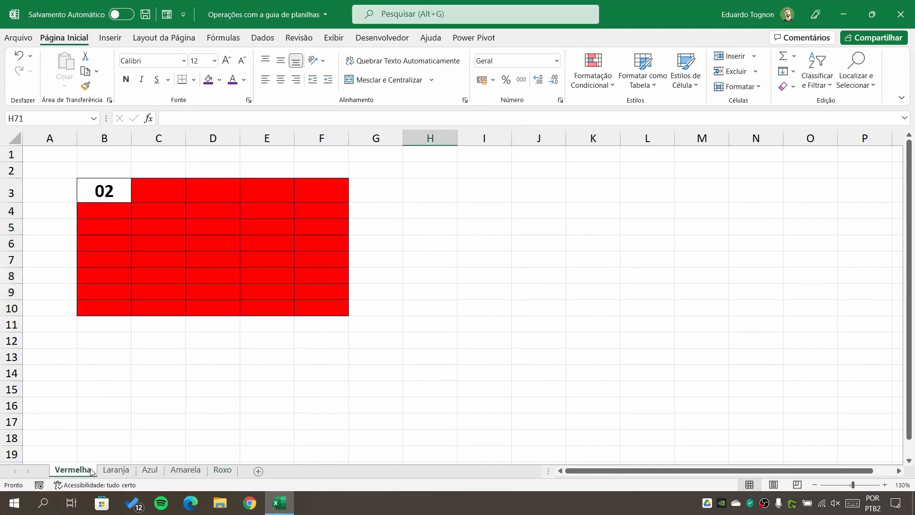
{"action": "left_click", "coordinate": [223, 471]}
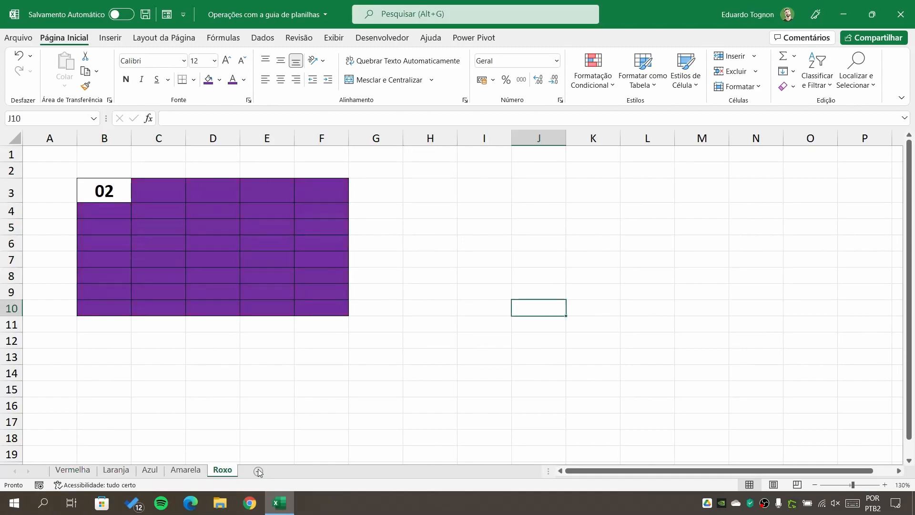
{"action": "double_click", "coordinate": [224, 470]}
{"action": "key", "text": "BackSpace"}
{"action": "key", "text": "BackSpace"}
{"action": "type", "text": "xa"}
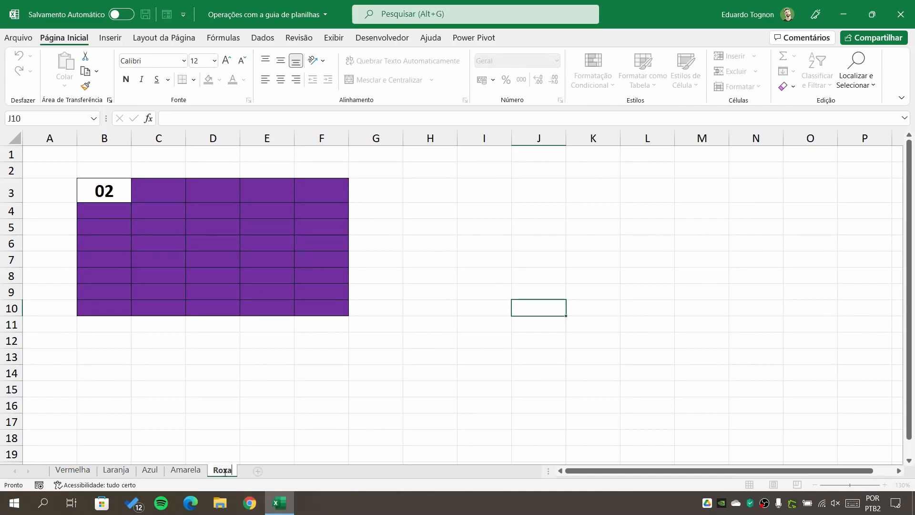
{"action": "key", "text": "Return"}
Step: Compare the Roxa sheet with the original Vermelha sheet, and look through the Laranja and Amarela sheets
{"action": "left_click", "coordinate": [176, 307]}
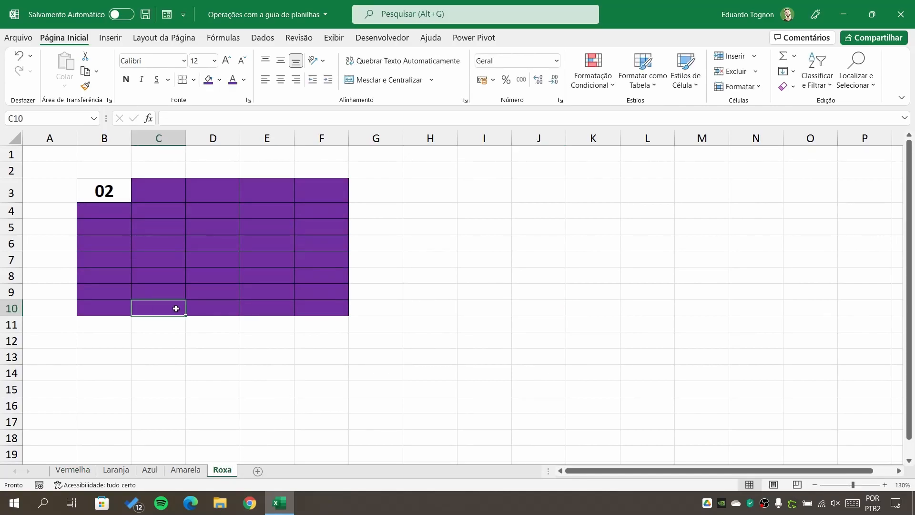
{"action": "left_click", "coordinate": [181, 292]}
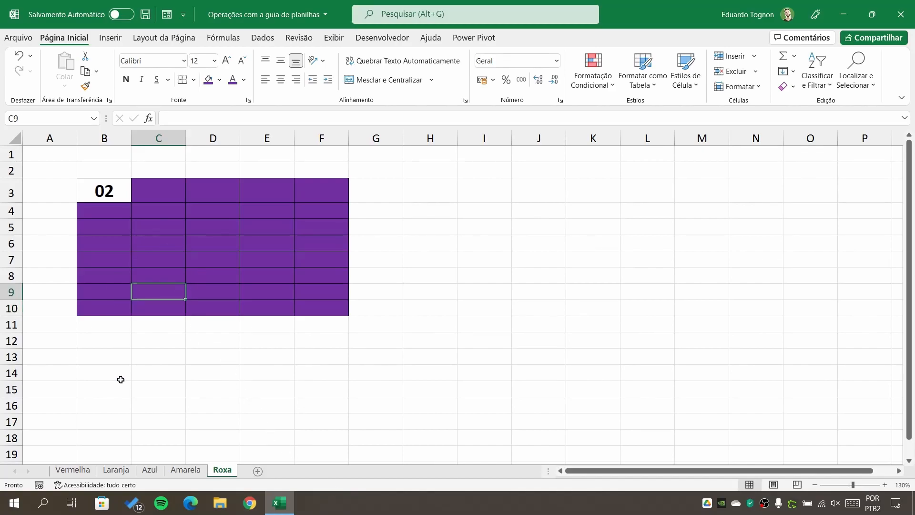
{"action": "left_click", "coordinate": [72, 470]}
{"action": "left_click", "coordinate": [163, 238]}
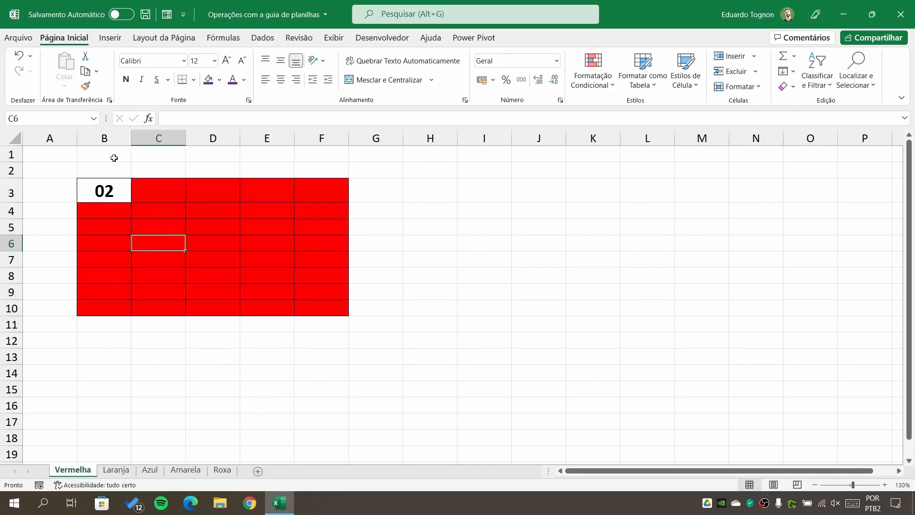
{"action": "left_click", "coordinate": [202, 246]}
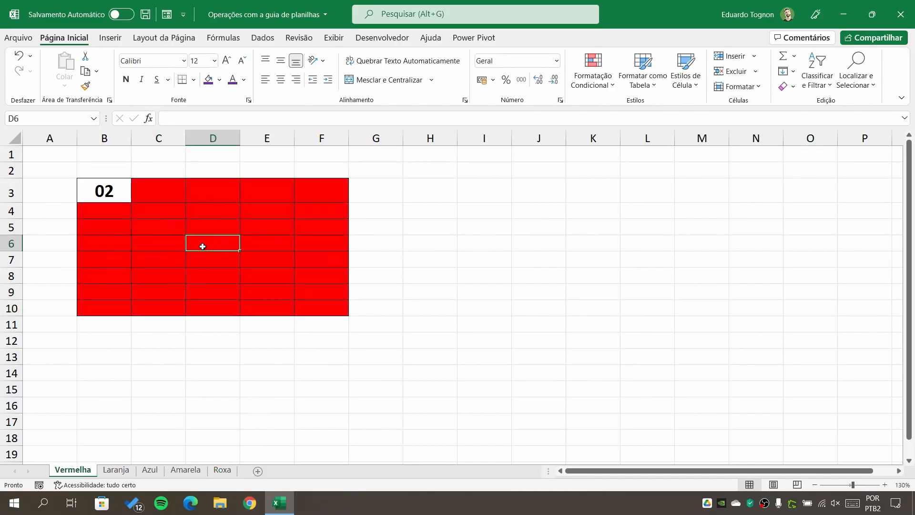
{"action": "left_click", "coordinate": [222, 470]}
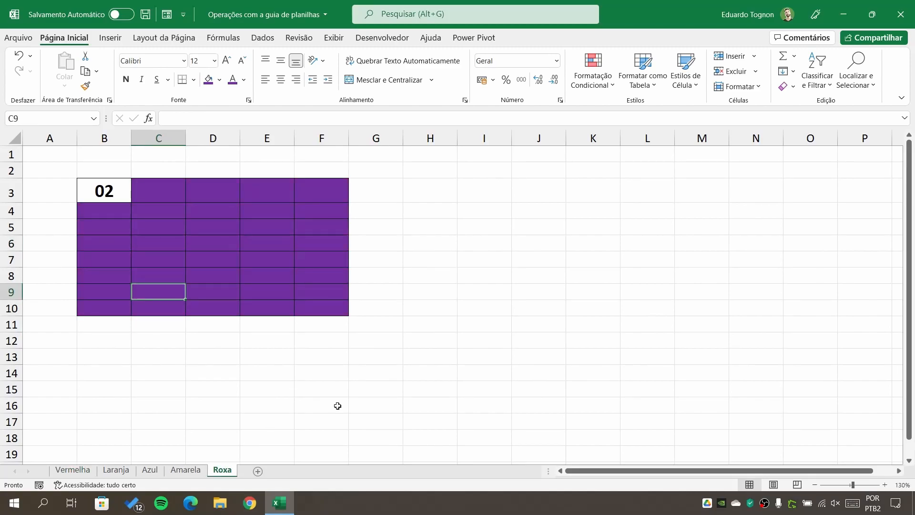
{"action": "left_click", "coordinate": [74, 470]}
{"action": "left_click", "coordinate": [116, 470]}
{"action": "left_click", "coordinate": [185, 470]}
Step: Colour the Azul sheet's tab with a dark blue theme colour, and view it from the Vermelha sheet
{"action": "left_click", "coordinate": [151, 471]}
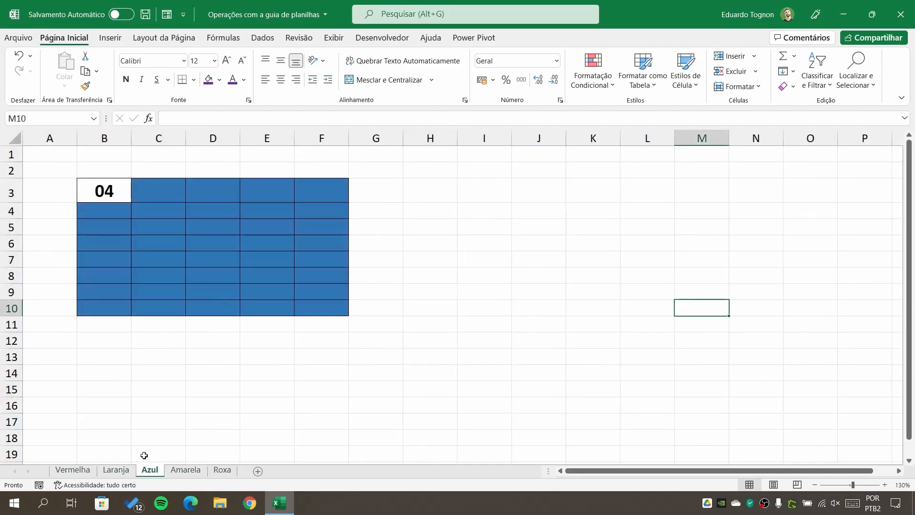
{"action": "right_click", "coordinate": [153, 472]}
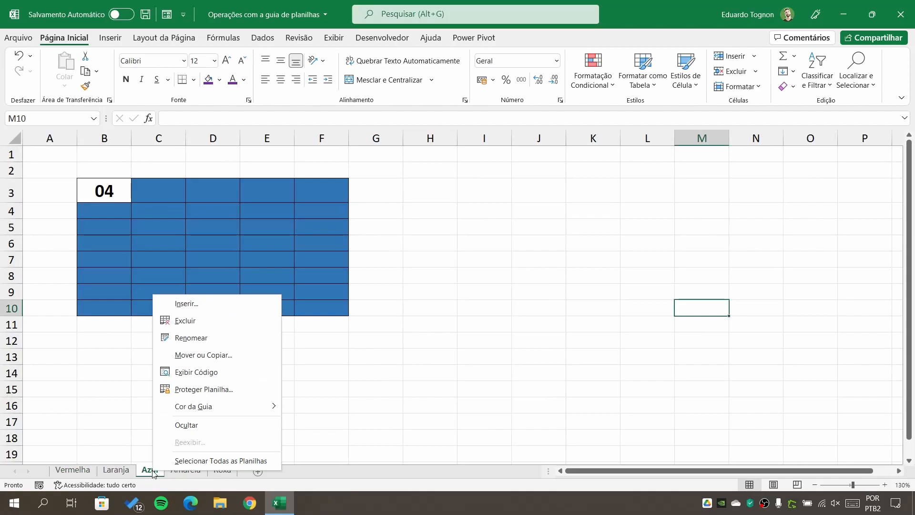
{"action": "mouse_move", "coordinate": [199, 409]}
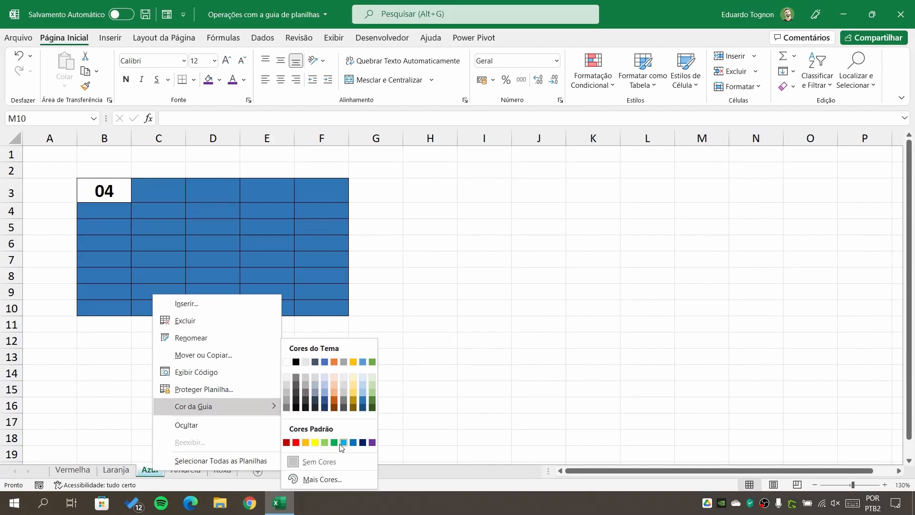
{"action": "left_click", "coordinate": [323, 400]}
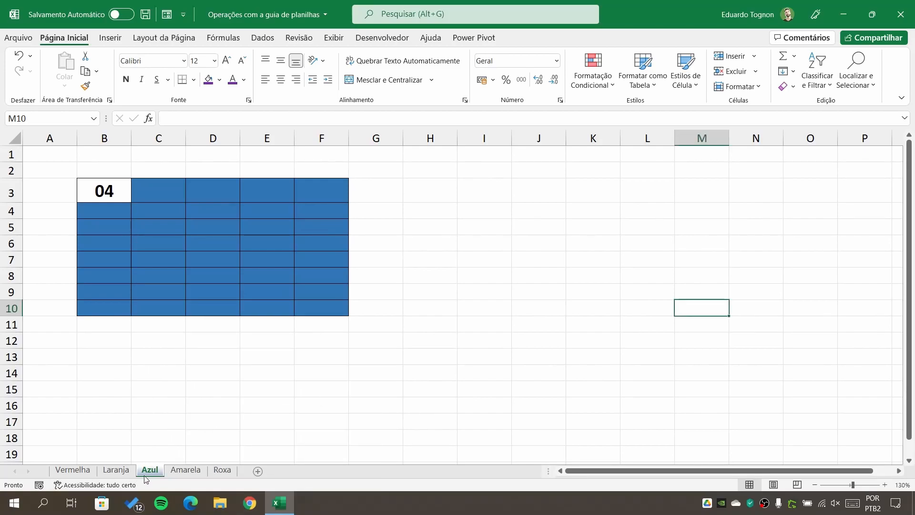
{"action": "left_click", "coordinate": [79, 473]}
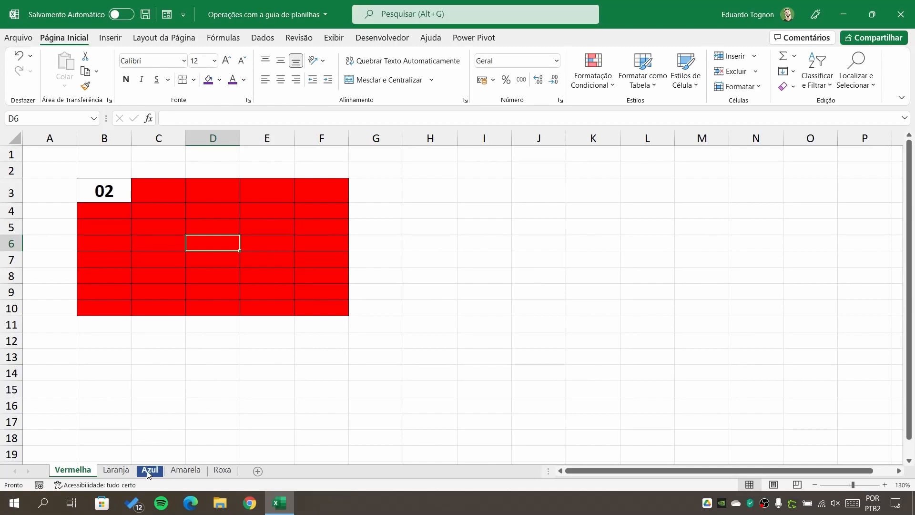
Step: Colour the Amarela sheet's tab with a light gold theme colour and the Laranja sheet's tab with a light orange one
{"action": "right_click", "coordinate": [184, 471]}
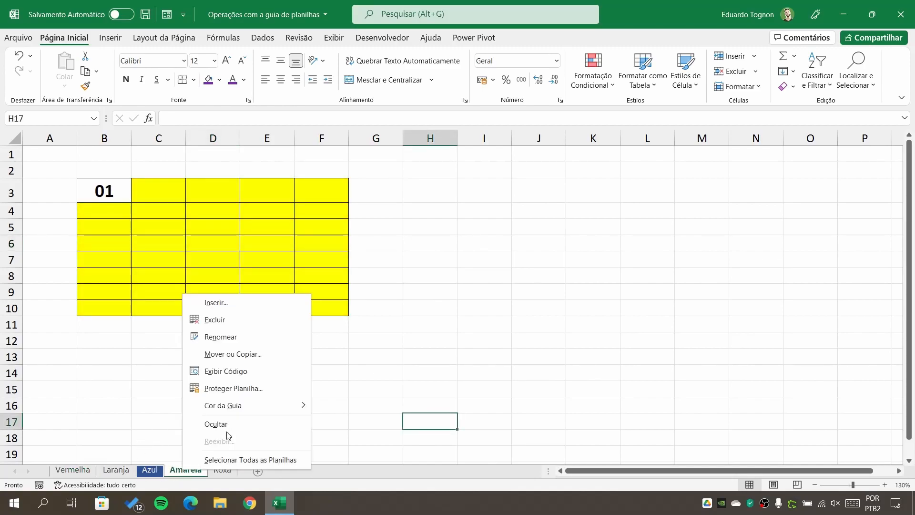
{"action": "mouse_move", "coordinate": [232, 408]}
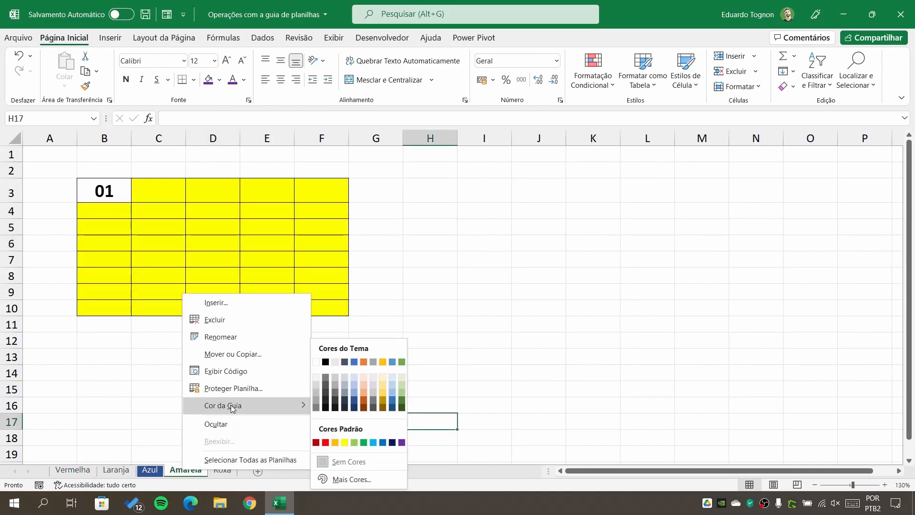
{"action": "left_click", "coordinate": [381, 384]}
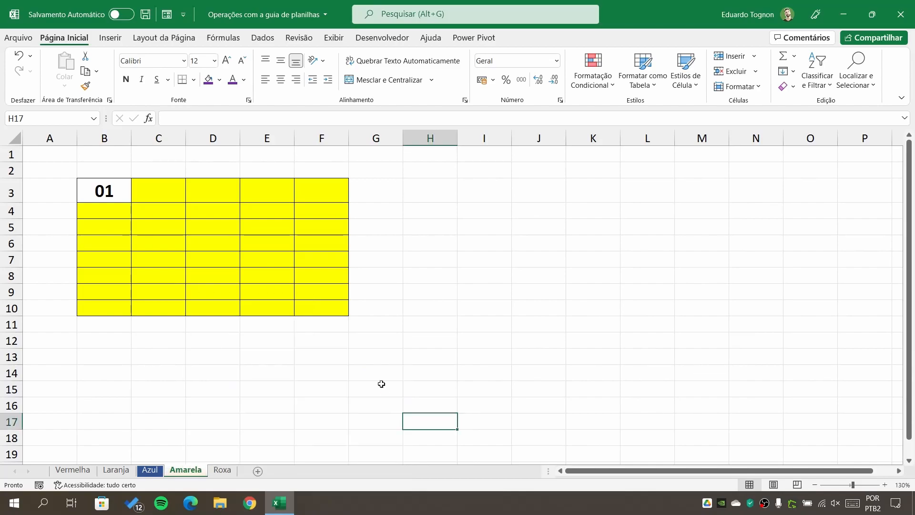
{"action": "left_click", "coordinate": [106, 471]}
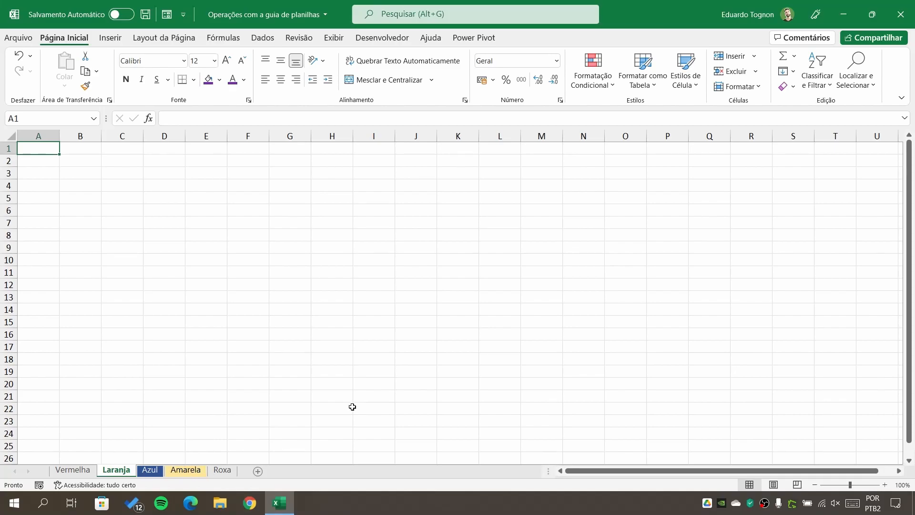
{"action": "right_click", "coordinate": [120, 470]}
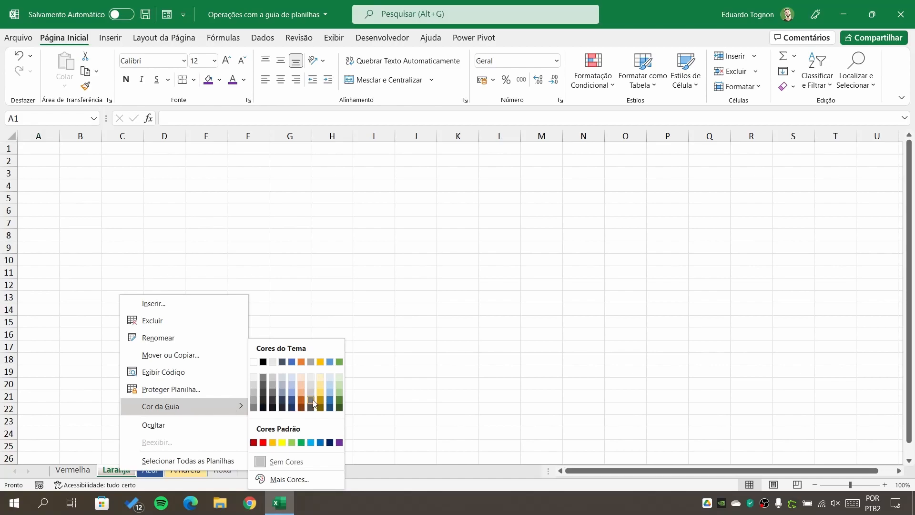
{"action": "left_click", "coordinate": [301, 394]}
Step: Colour the Vermelha sheet's tab standard red and the Roxa sheet's tab standard purple
{"action": "right_click", "coordinate": [76, 470]}
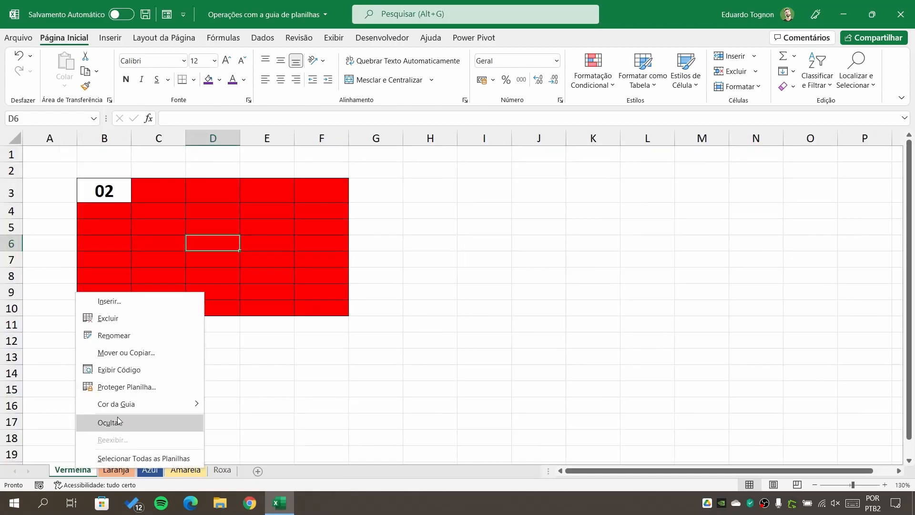
{"action": "mouse_move", "coordinate": [157, 404]}
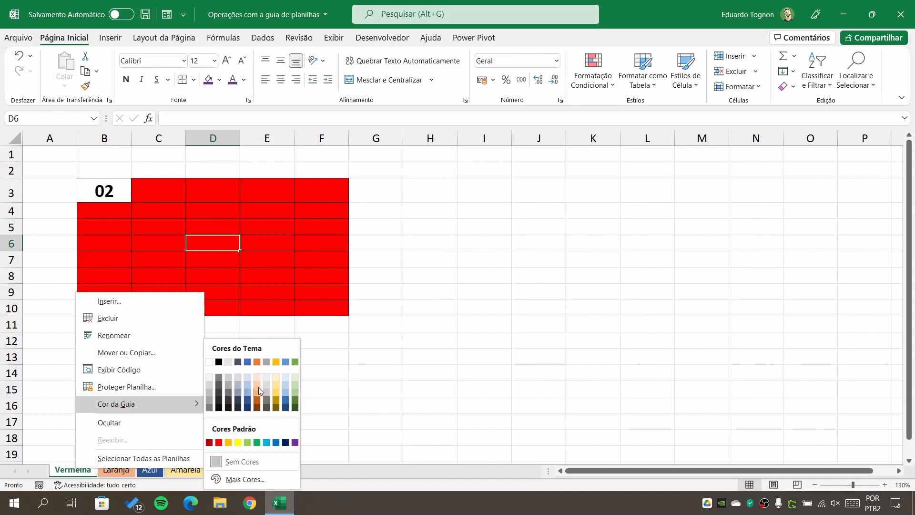
{"action": "left_click", "coordinate": [219, 443]}
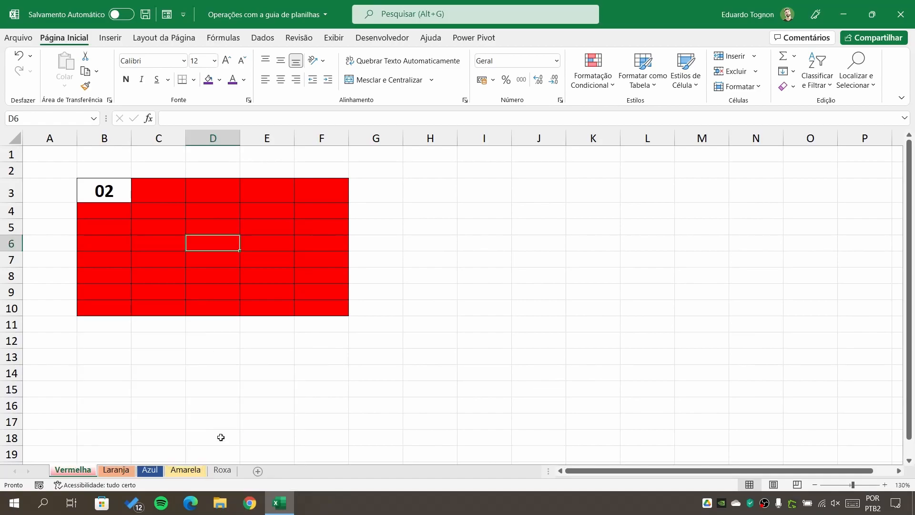
{"action": "left_click", "coordinate": [224, 471]}
{"action": "right_click", "coordinate": [224, 471]}
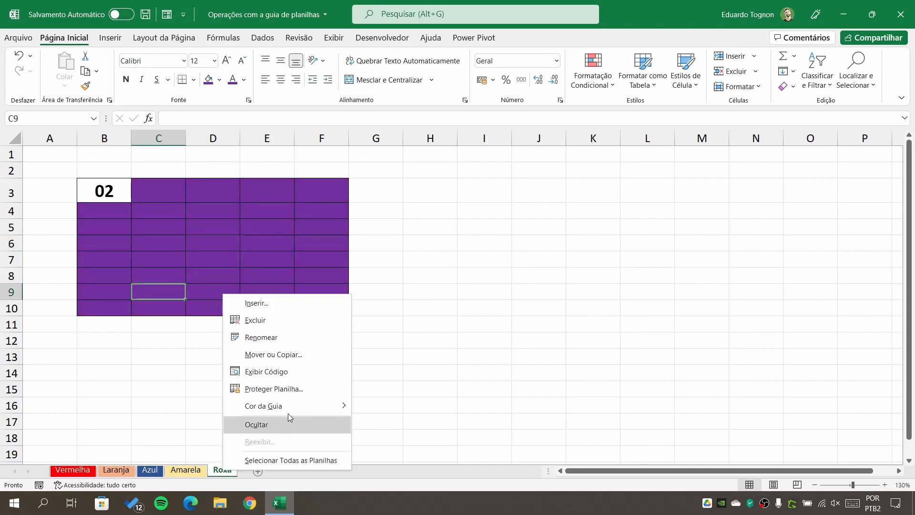
{"action": "mouse_move", "coordinate": [289, 408]}
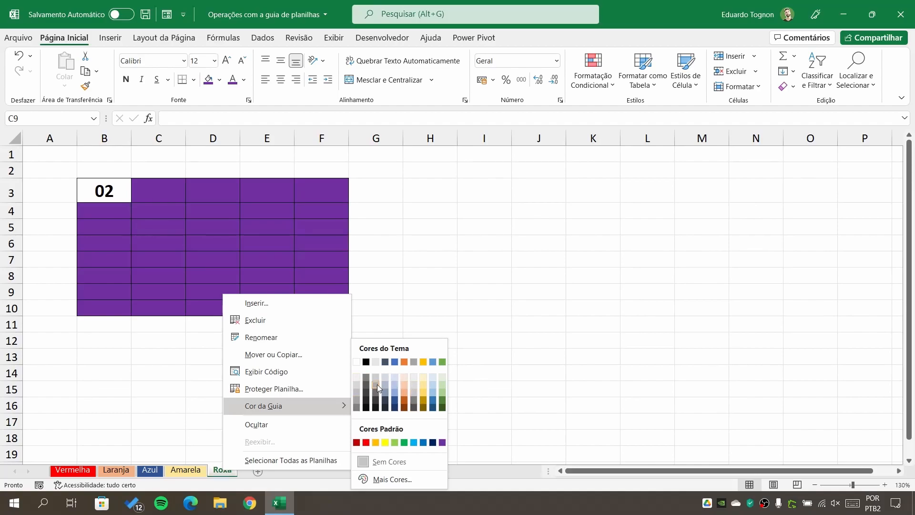
{"action": "left_click", "coordinate": [443, 443]}
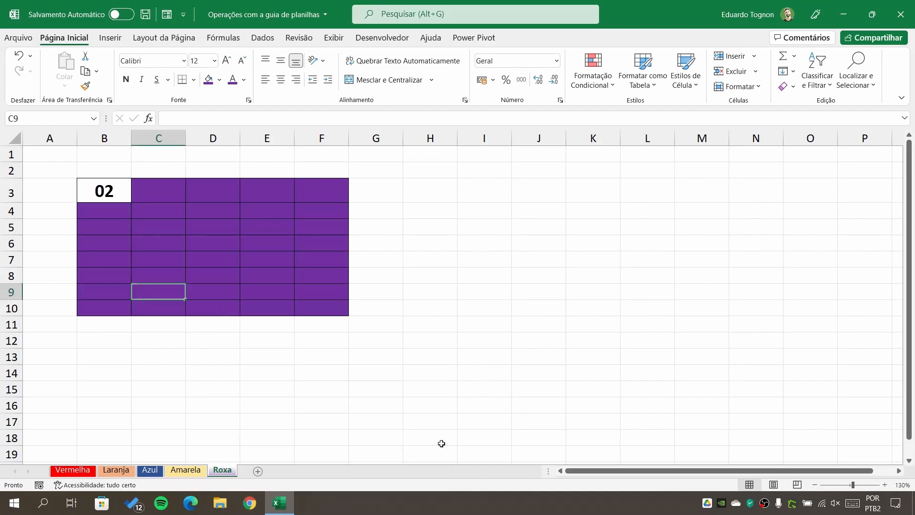
Step: Move the Roxa sheet between Vermelha and Laranja, and check the coloured tabs by switching between sheets
{"action": "left_click_drag", "start_coordinate": [224, 475], "coordinate": [111, 472]}
{"action": "left_click", "coordinate": [72, 470]}
{"action": "left_click", "coordinate": [112, 470]}
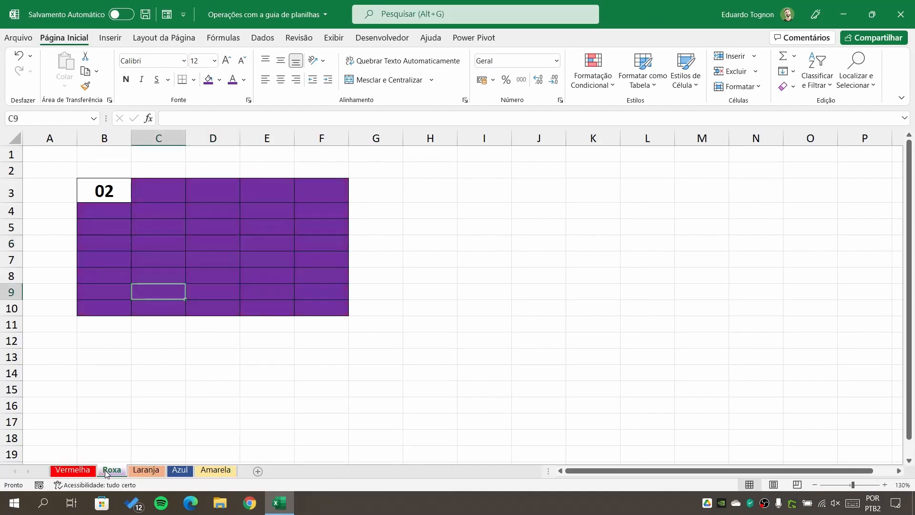
{"action": "left_click", "coordinate": [146, 471]}
{"action": "left_click", "coordinate": [214, 472]}
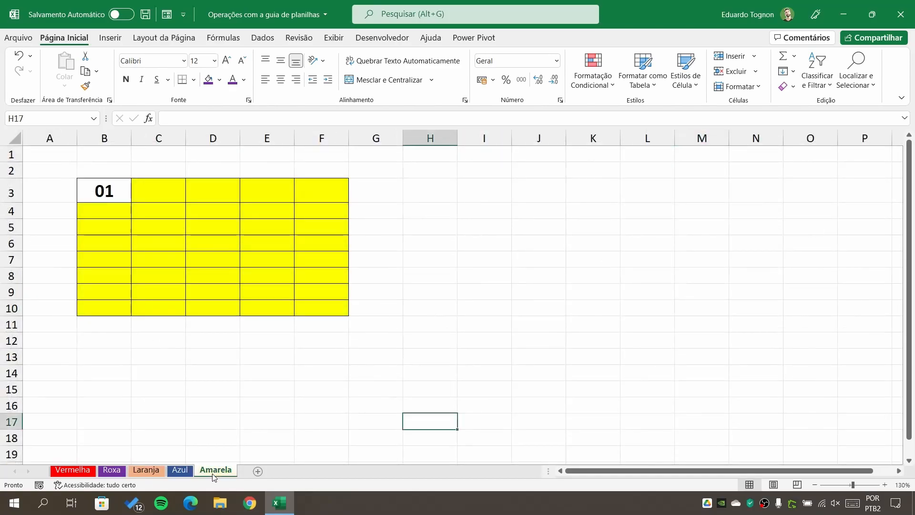
Step: Examine the additional tab colours for the Vermelha sheet, including the custom RGB and hex settings, without changing its colour
{"action": "right_click", "coordinate": [90, 470]}
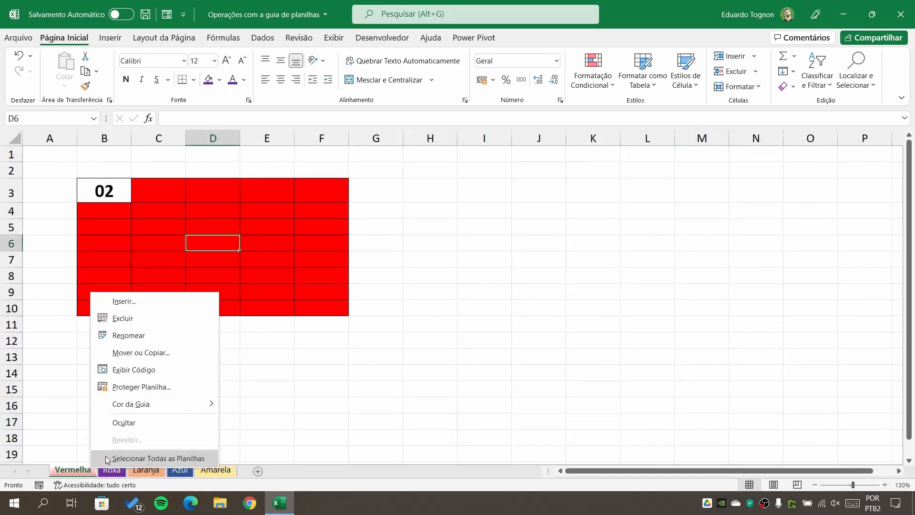
{"action": "mouse_move", "coordinate": [154, 403]}
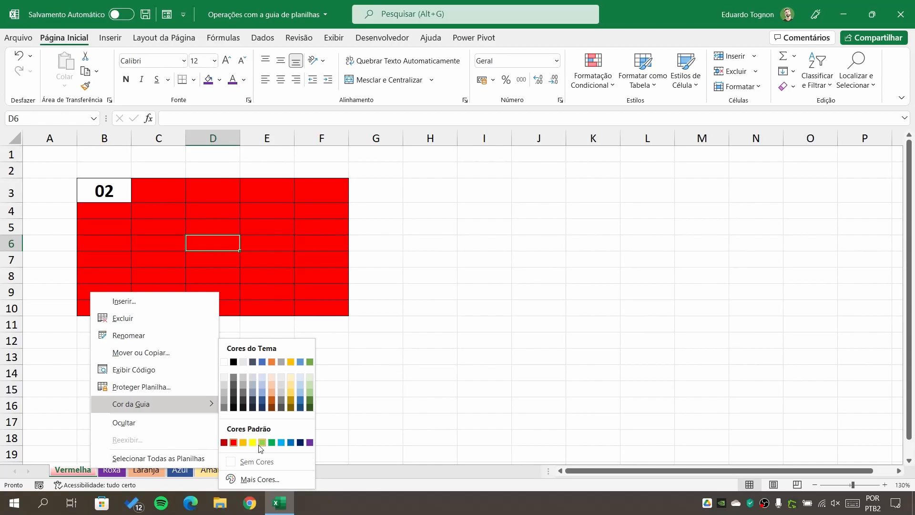
{"action": "left_click", "coordinate": [262, 480]}
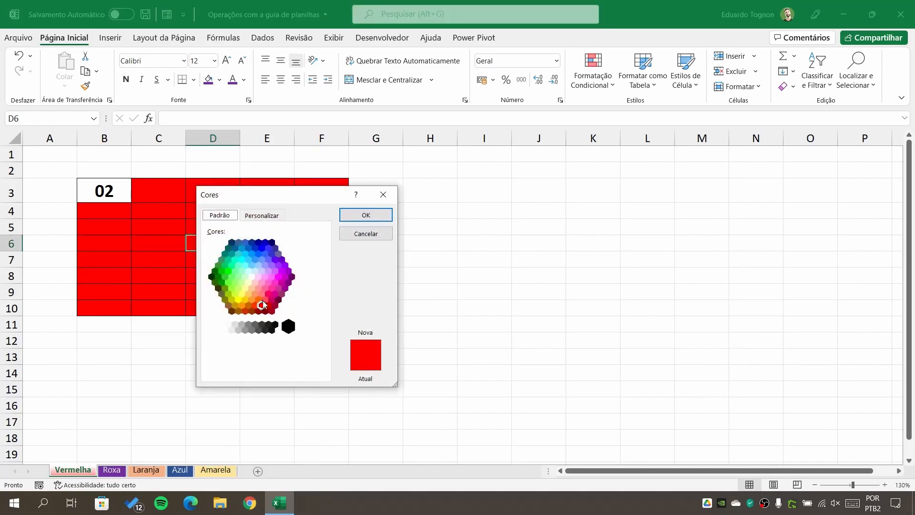
{"action": "left_click", "coordinate": [265, 217]}
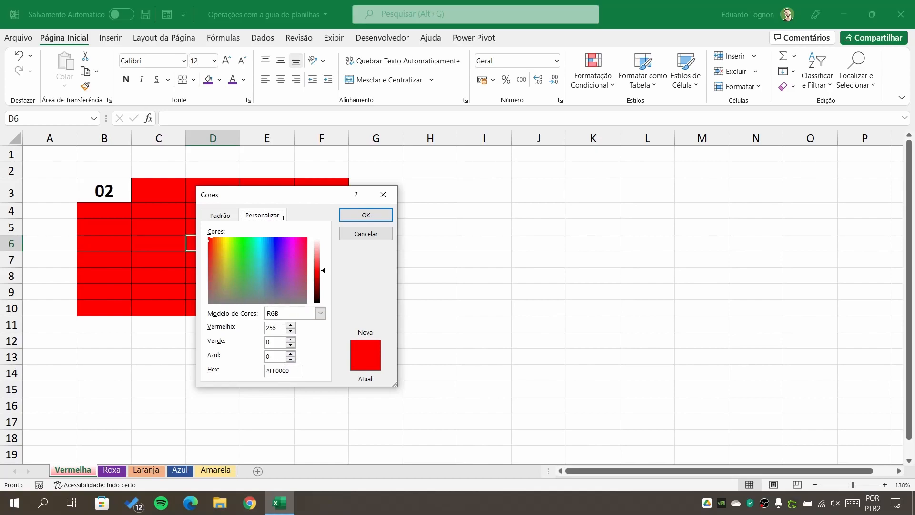
{"action": "left_click", "coordinate": [370, 235]}
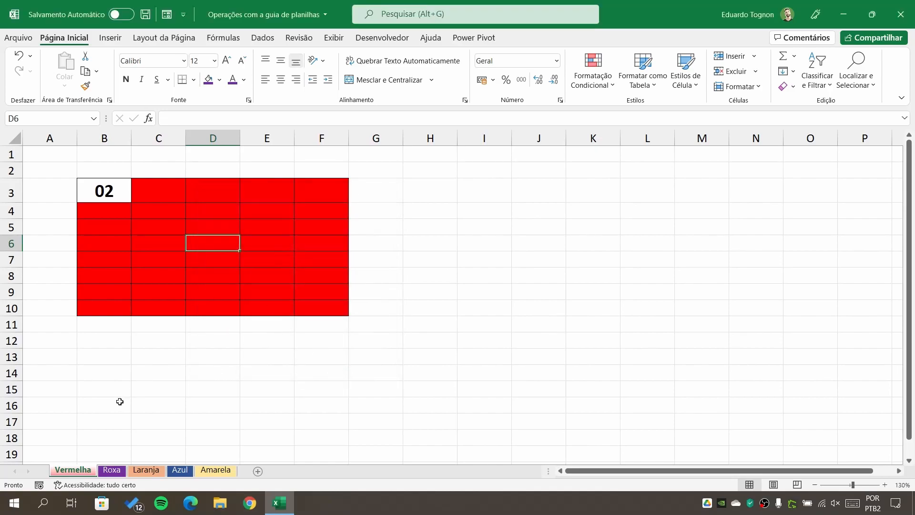
Step: Inspect which theme colour is assigned to the Laranja sheet's tab, leaving the palette without choosing another
{"action": "left_click", "coordinate": [111, 471]}
{"action": "left_click", "coordinate": [146, 471]}
{"action": "right_click", "coordinate": [149, 473]}
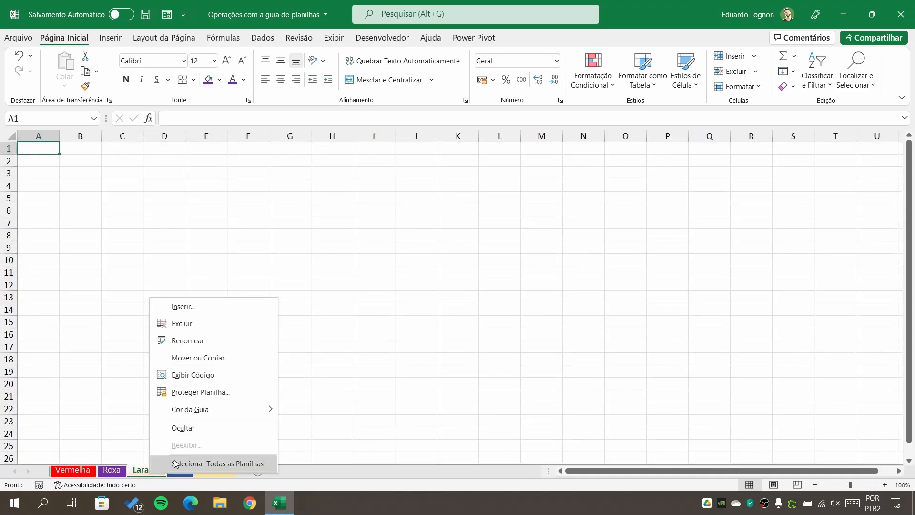
{"action": "mouse_move", "coordinate": [213, 412]}
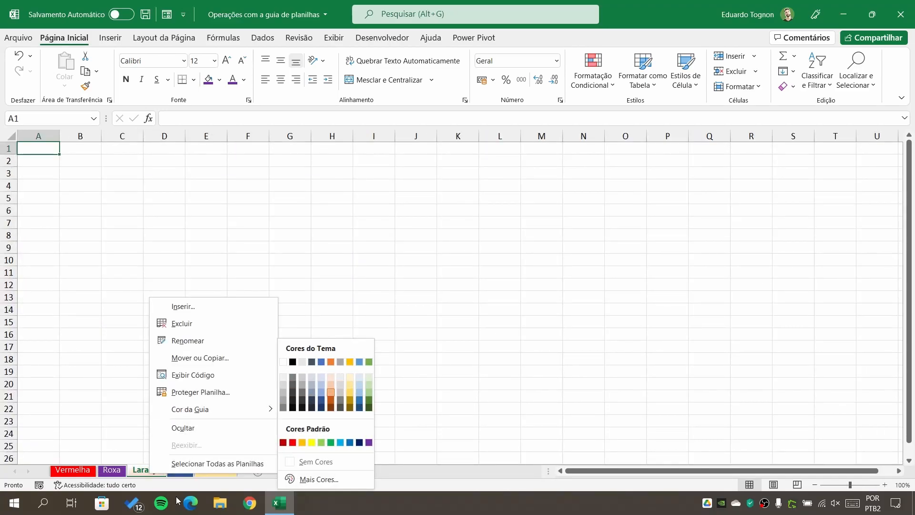
{"action": "left_click", "coordinate": [142, 473]}
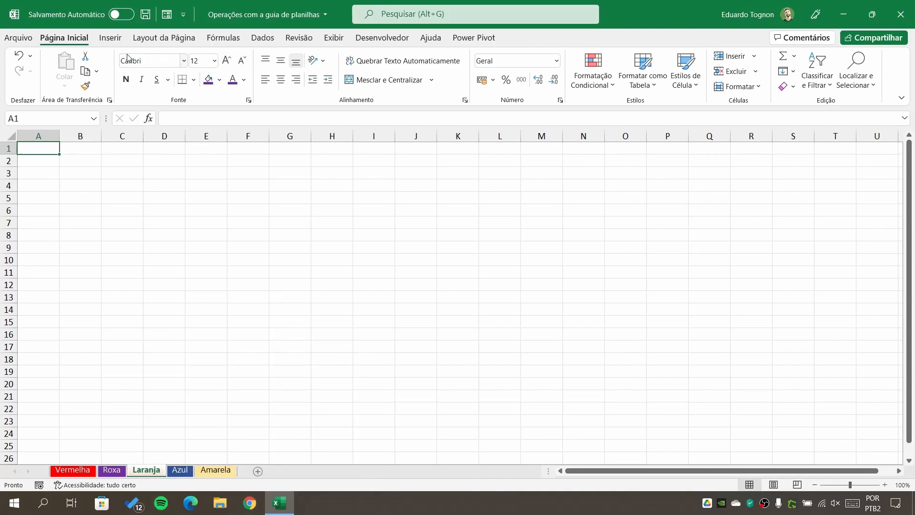
Step: Apply the Orgânico theme to the workbook
{"action": "left_click", "coordinate": [159, 37]}
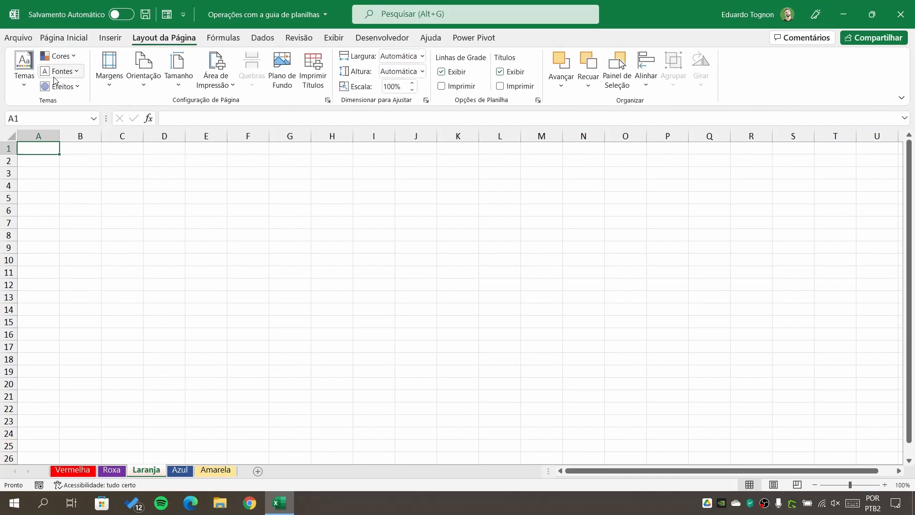
{"action": "left_click", "coordinate": [24, 85]}
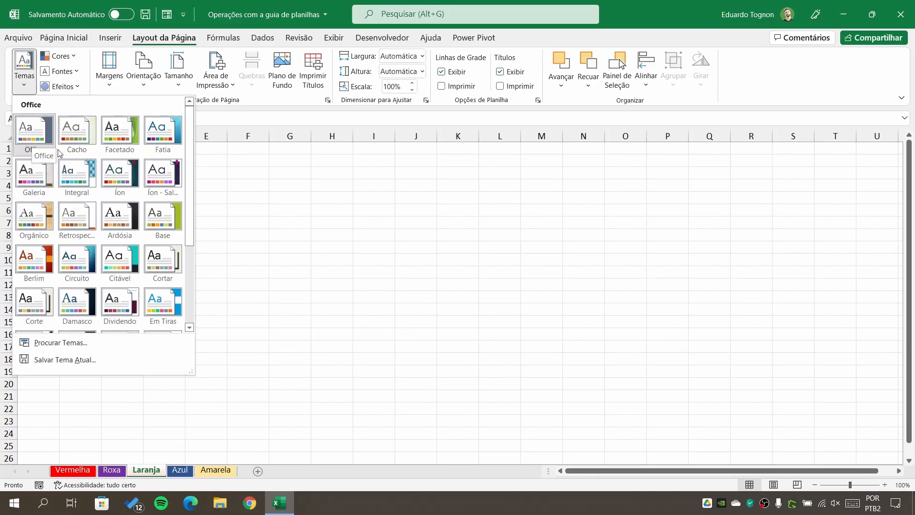
{"action": "left_click", "coordinate": [34, 232]}
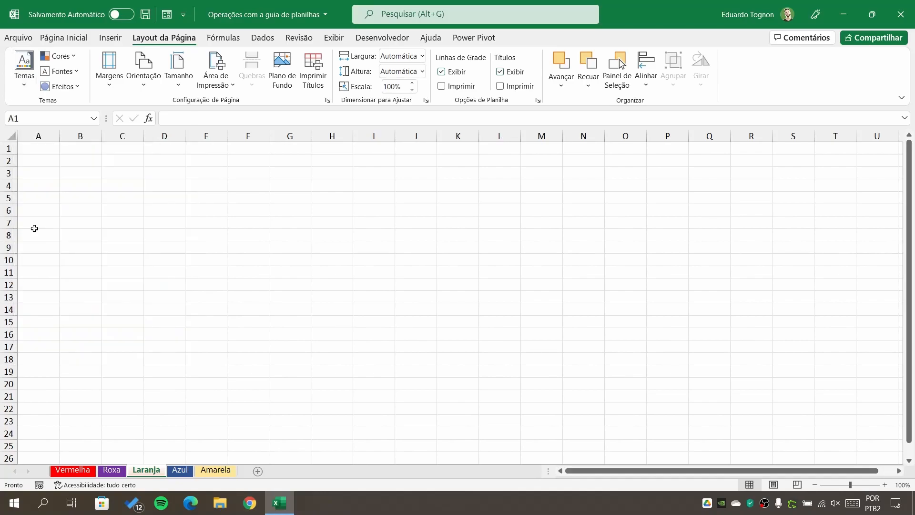
Step: Check the Amarela tab's colour in the Orgânico theme palette and apply the light red theme colour
{"action": "left_click", "coordinate": [223, 471]}
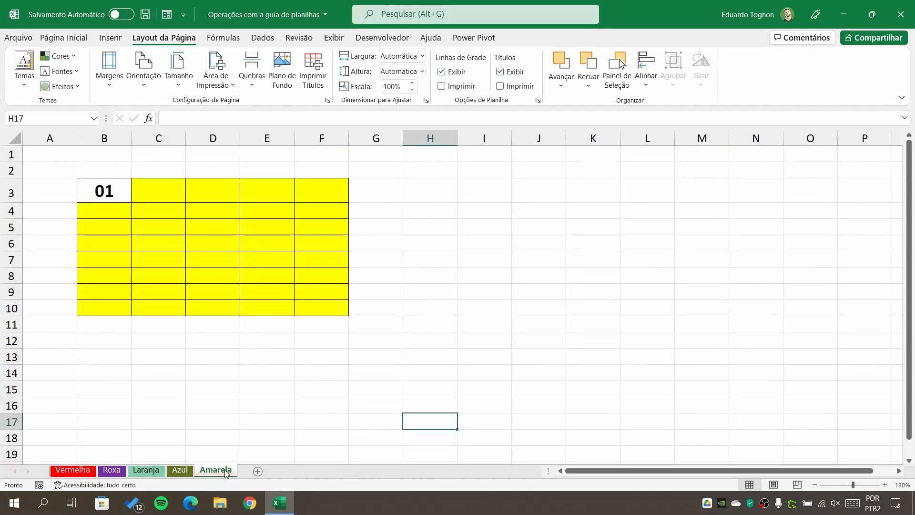
{"action": "right_click", "coordinate": [225, 471]}
{"action": "mouse_move", "coordinate": [280, 409]}
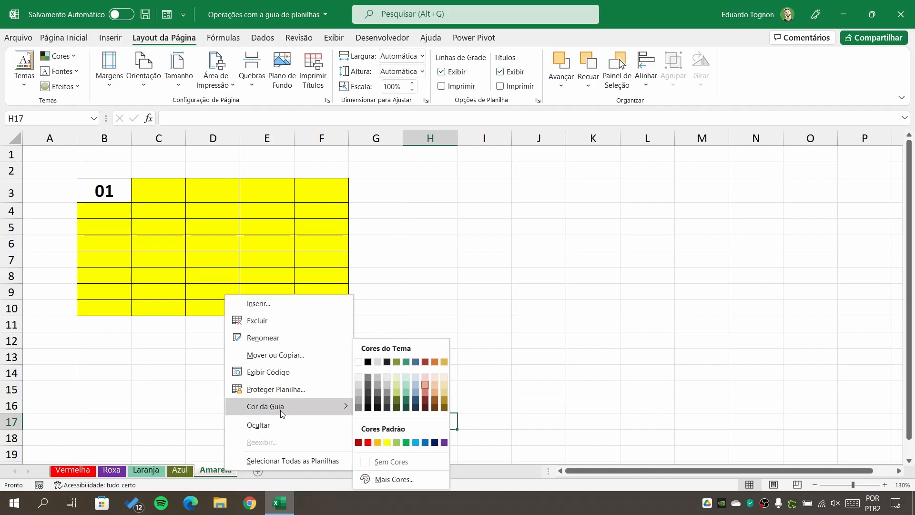
{"action": "left_click", "coordinate": [426, 385]}
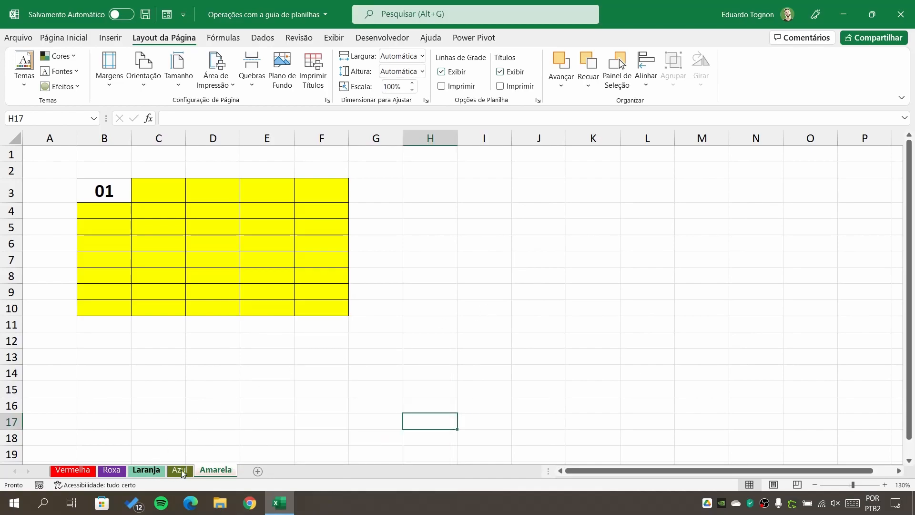
Step: Look through the Azul, Laranja, Amarela, Vermelha and Roxa sheets to compare their tab and cell colours under the new theme
{"action": "left_click", "coordinate": [186, 472]}
{"action": "left_click", "coordinate": [152, 472]}
{"action": "left_click", "coordinate": [182, 473]}
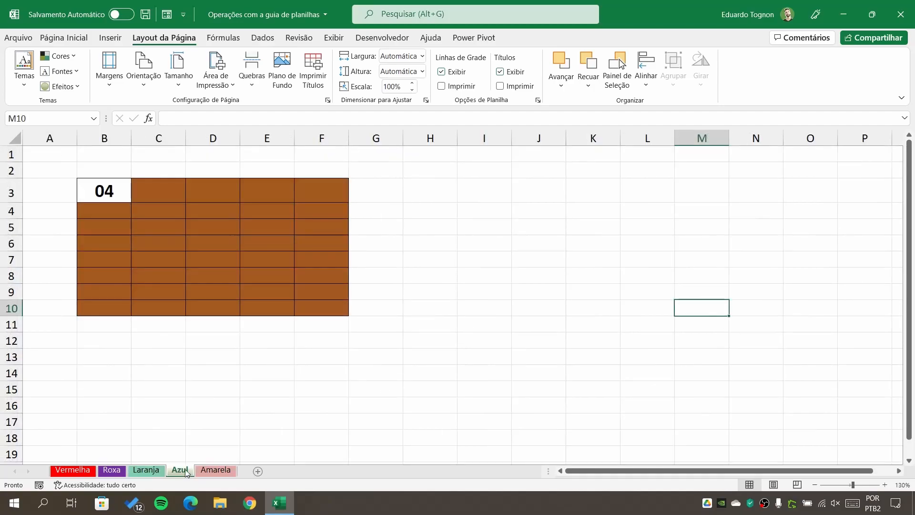
{"action": "left_click", "coordinate": [223, 473]}
{"action": "left_click", "coordinate": [146, 471]}
{"action": "left_click", "coordinate": [70, 471]}
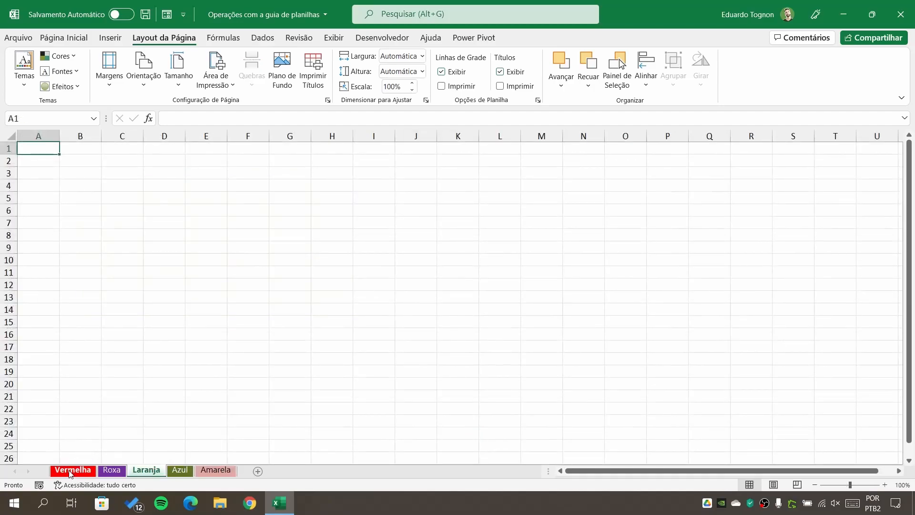
{"action": "left_click", "coordinate": [112, 471]}
Step: Inspect which palette colour is assigned to the Vermelha sheet's tab, leaving it unchanged
{"action": "left_click", "coordinate": [72, 471]}
{"action": "right_click", "coordinate": [74, 471]}
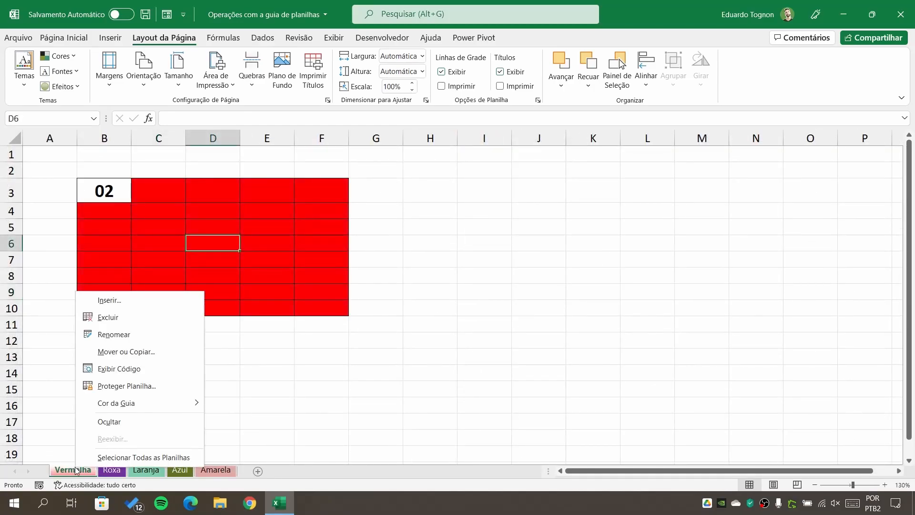
{"action": "mouse_move", "coordinate": [161, 407]}
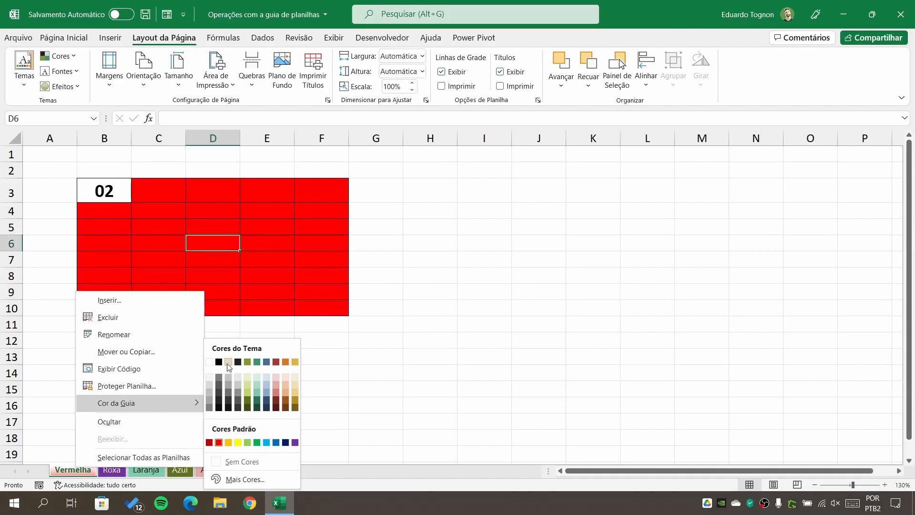
{"action": "left_click", "coordinate": [480, 400]}
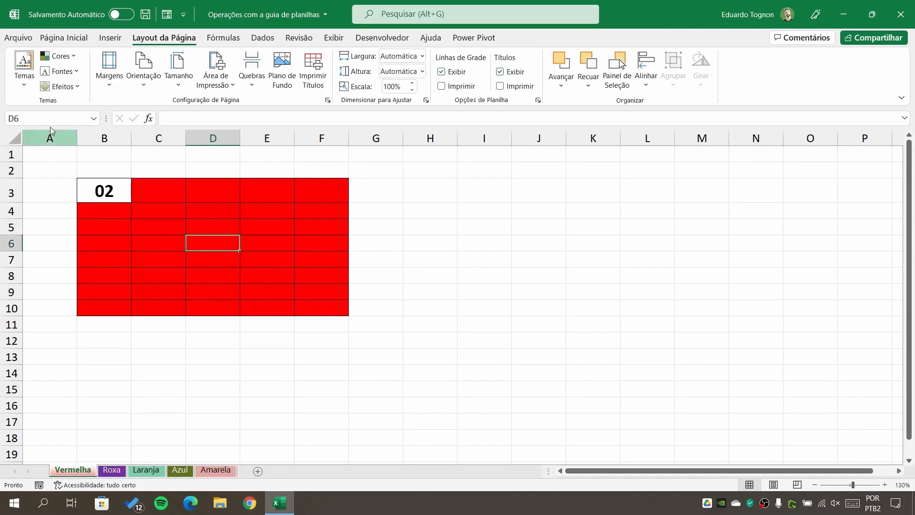
Step: Switch the workbook back to its original theme and step through the sheets from Vermelha to Amarela
{"action": "left_click", "coordinate": [24, 69]}
{"action": "left_click", "coordinate": [26, 129]}
{"action": "key", "text": "ctrl+Page_Down"}
{"action": "key", "text": "ctrl+Page_Down"}
{"action": "key", "text": "ctrl+Page_Down"}
{"action": "key", "text": "ctrl+Page_Down"}
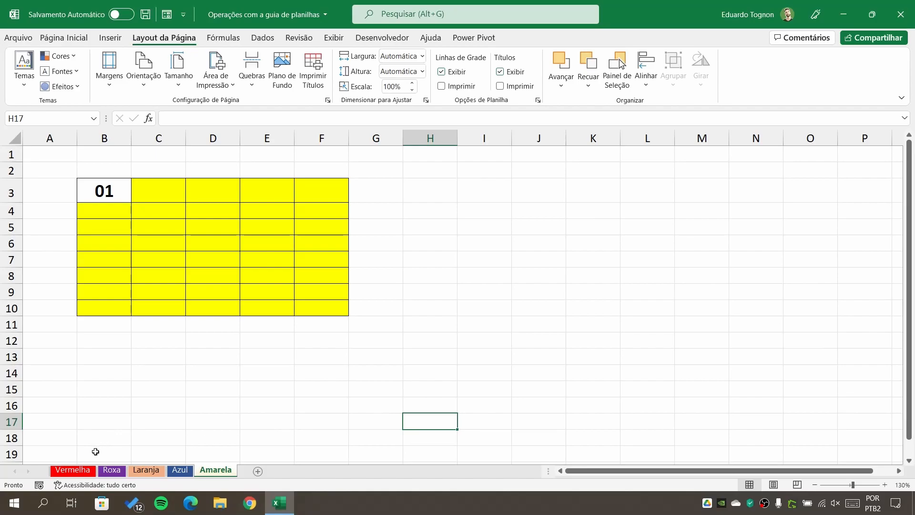
Step: Review the Roxa, Laranja, Azul and Amarela sheets one by one under the restored theme
{"action": "left_click", "coordinate": [204, 439]}
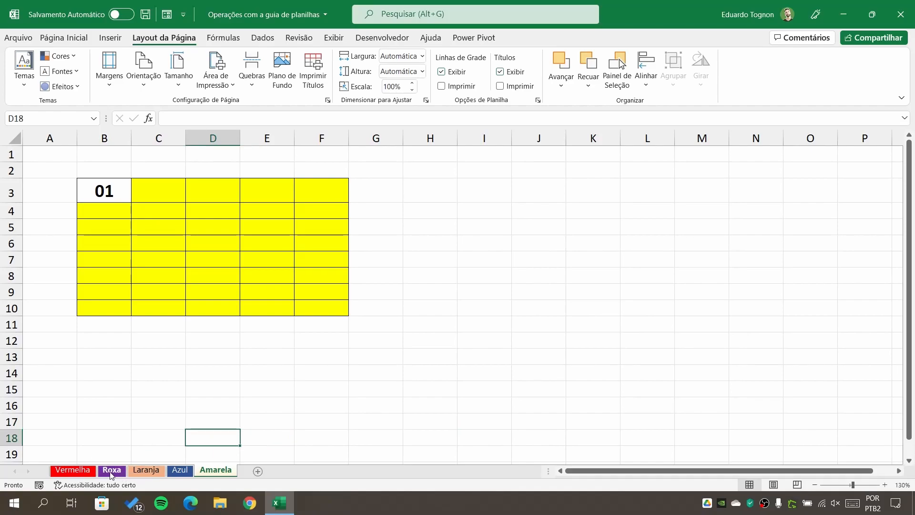
{"action": "left_click", "coordinate": [112, 471]}
{"action": "left_click", "coordinate": [146, 471]}
{"action": "left_click", "coordinate": [180, 471]}
{"action": "left_click", "coordinate": [216, 471]}
Step: Group the Roxa, Laranja, Azul and Amarela sheets by adding them individually, and ungroup them by switching to Vermelha
{"action": "left_click", "coordinate": [109, 472]}
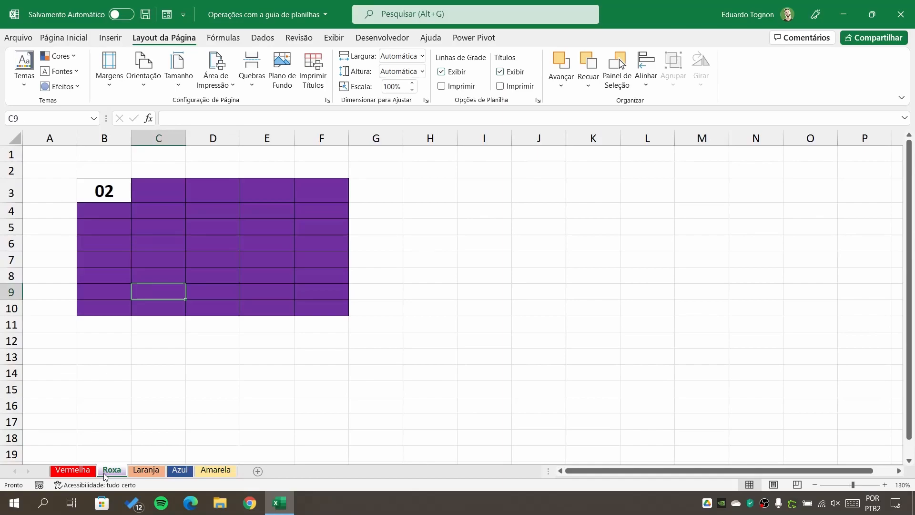
{"action": "left_click", "coordinate": [135, 471], "text": "ctrl"}
{"action": "left_click", "coordinate": [179, 471], "text": "ctrl"}
{"action": "left_click", "coordinate": [199, 472], "text": "ctrl"}
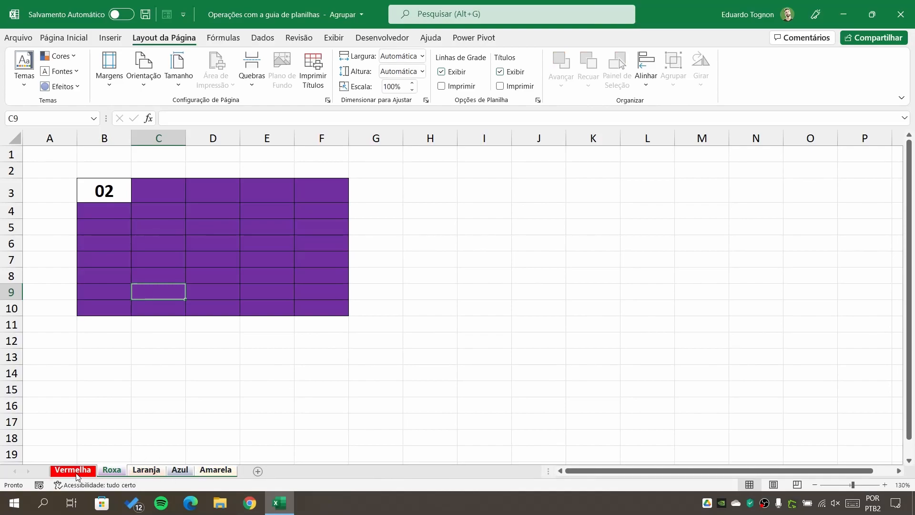
{"action": "left_click", "coordinate": [156, 409]}
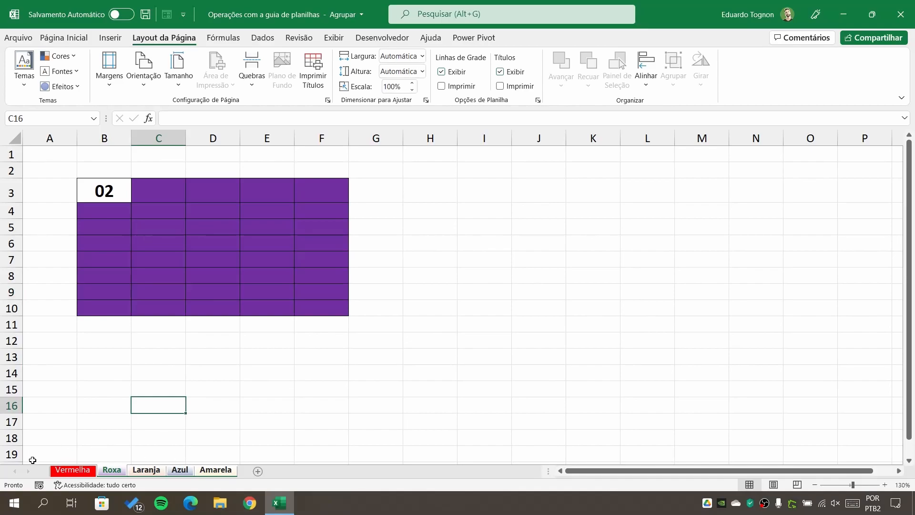
{"action": "left_click", "coordinate": [71, 470]}
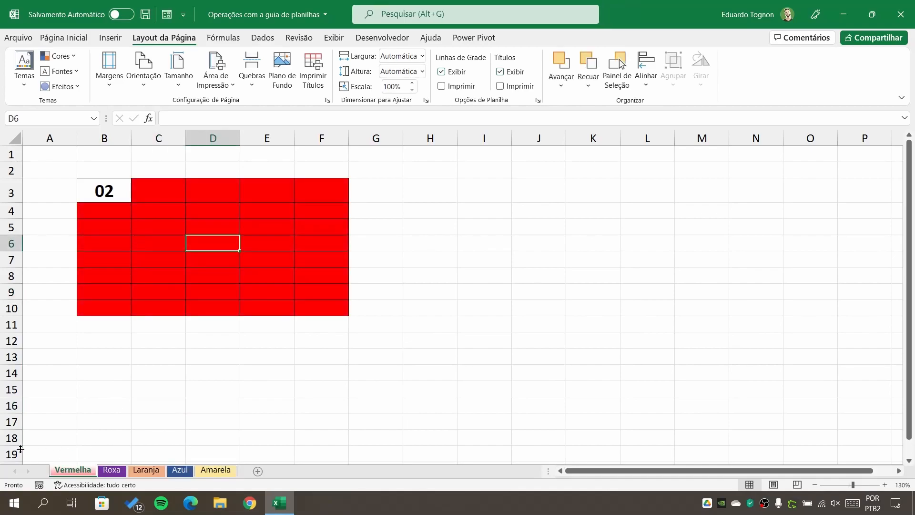
Step: Group the contiguous sheets from Roxa through Amarela in one range selection
{"action": "left_click", "coordinate": [106, 471]}
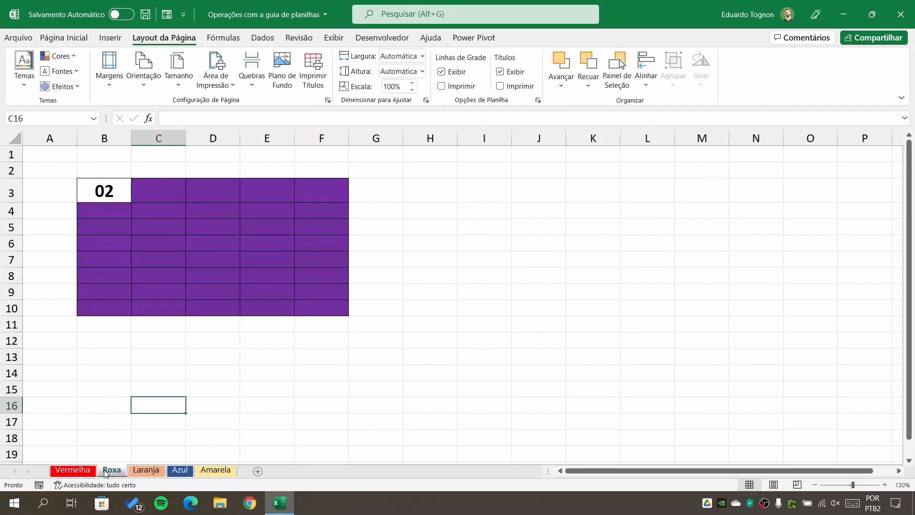
{"action": "left_click", "coordinate": [232, 471], "text": "shift"}
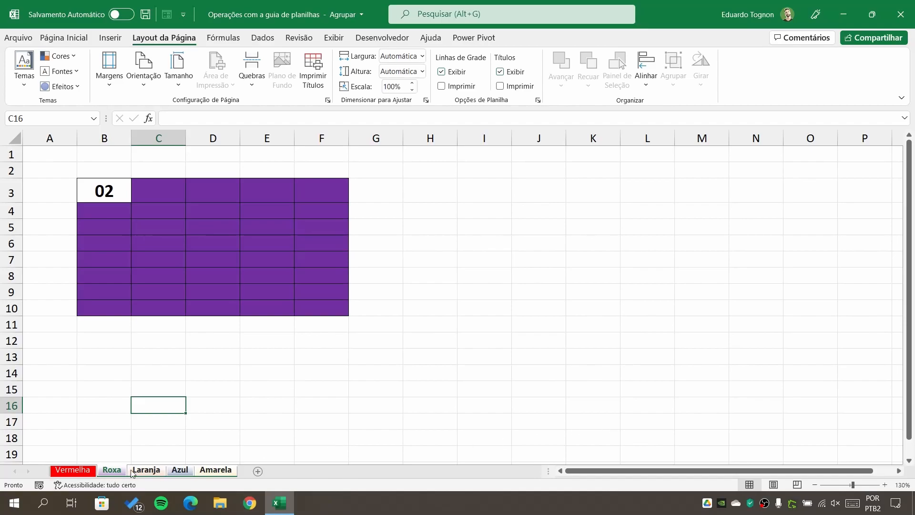
{"action": "left_click", "coordinate": [367, 363]}
{"action": "left_click", "coordinate": [481, 190]}
{"action": "left_click", "coordinate": [497, 293]}
{"action": "left_click", "coordinate": [345, 361]}
{"action": "left_click", "coordinate": [112, 405]}
{"action": "left_click", "coordinate": [580, 325]}
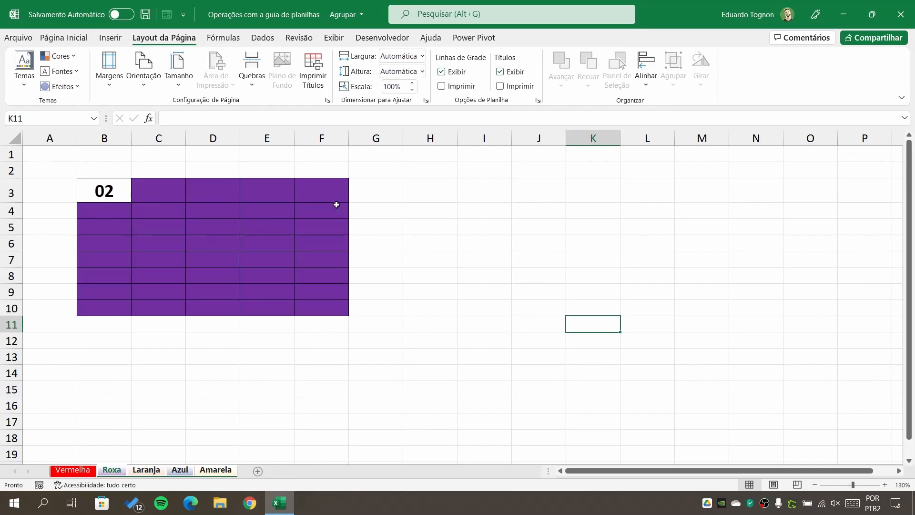
Step: Fill C3:F10 with a light orange theme colour across the grouped sheets
{"action": "left_click_drag", "start_coordinate": [137, 199], "coordinate": [317, 307]}
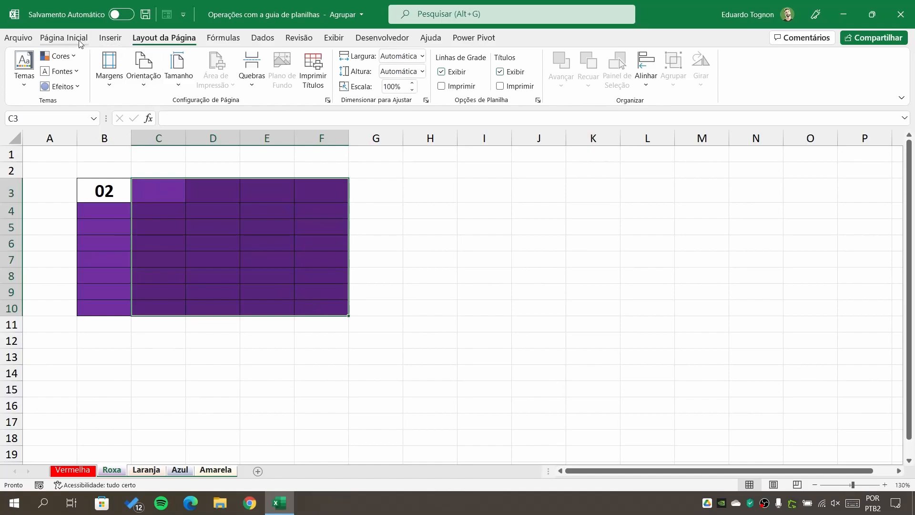
{"action": "left_click", "coordinate": [64, 37]}
{"action": "left_click", "coordinate": [219, 80]}
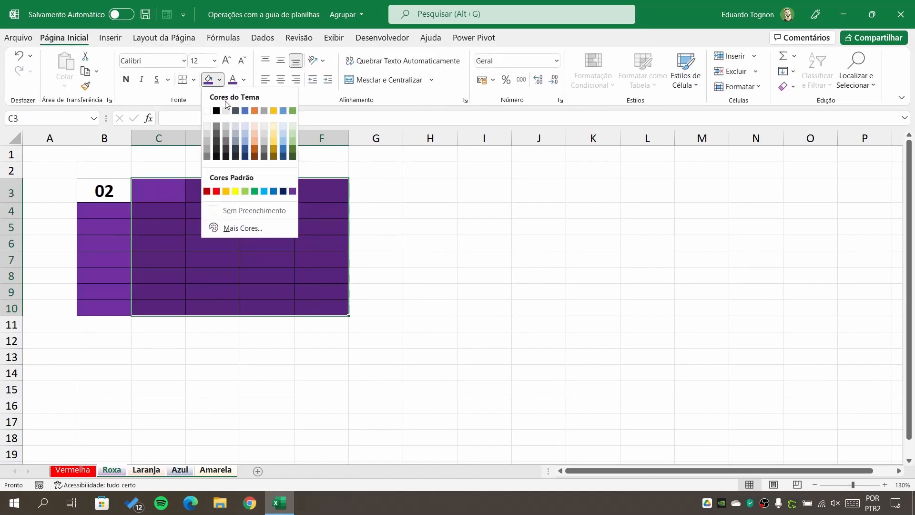
{"action": "left_click", "coordinate": [255, 137]}
{"action": "left_click", "coordinate": [218, 237]}
Step: Enter "exemplo" in cell C3 of the grouped sheets and ungroup them by switching to Vermelha
{"action": "left_click", "coordinate": [165, 190]}
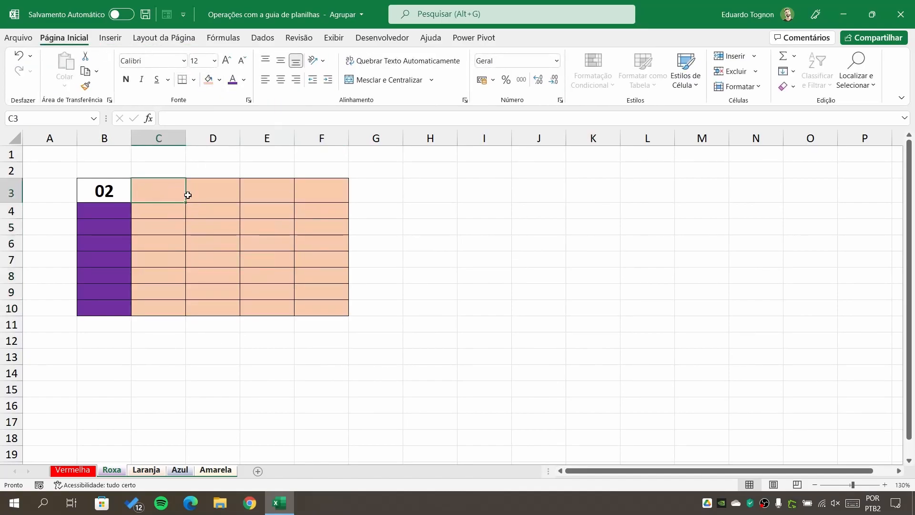
{"action": "type", "text": "exem"}
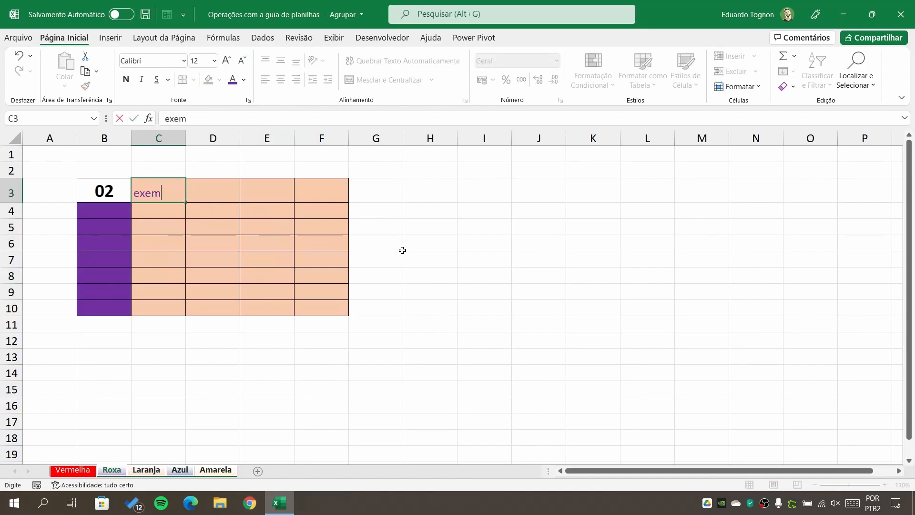
{"action": "type", "text": "plo"}
{"action": "key", "text": "Return"}
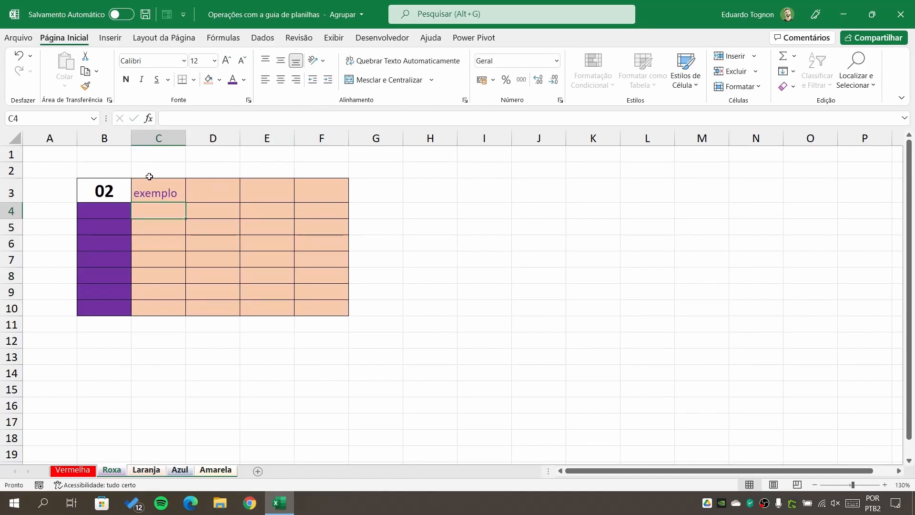
{"action": "left_click", "coordinate": [150, 199]}
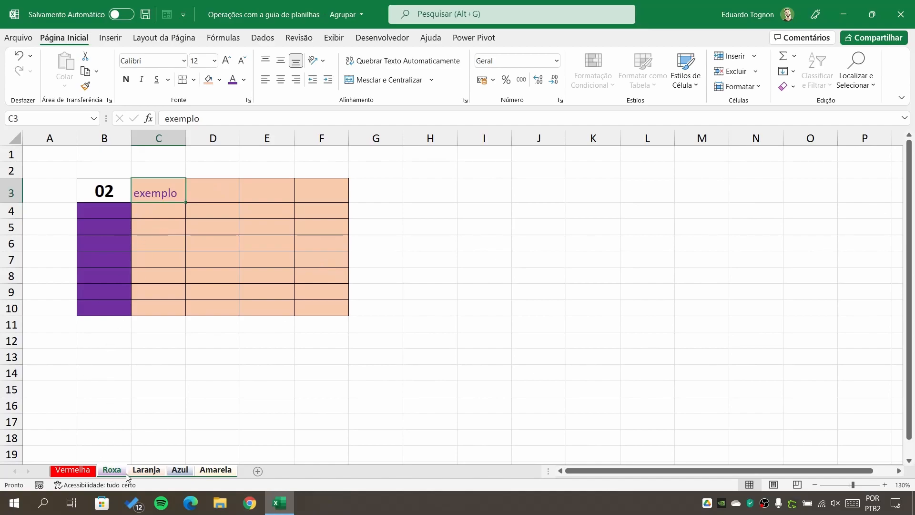
{"action": "left_click", "coordinate": [72, 470]}
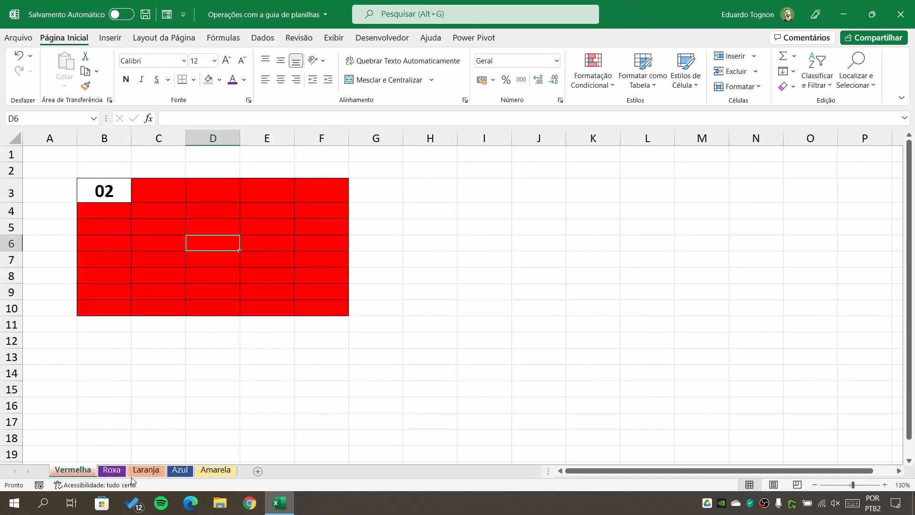
Step: Compare the fill and the C3 text formatting on the Laranja, Roxa, Azul and Amarela sheets
{"action": "left_click", "coordinate": [145, 472]}
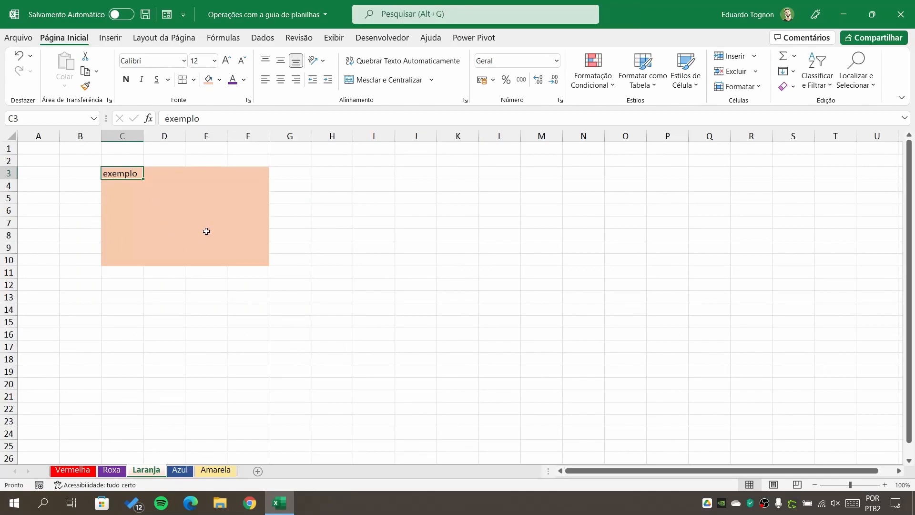
{"action": "left_click", "coordinate": [111, 472]}
{"action": "left_click", "coordinate": [150, 471]}
{"action": "left_click", "coordinate": [113, 475]}
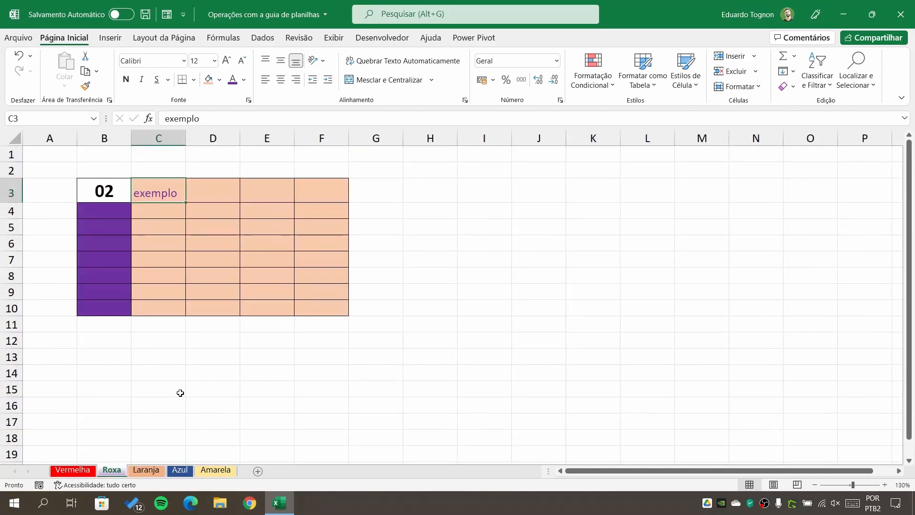
{"action": "left_click", "coordinate": [147, 475]}
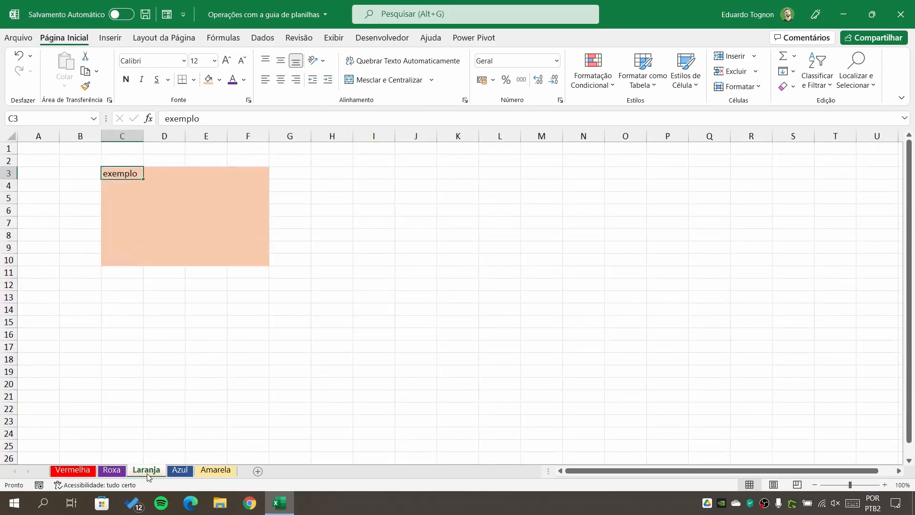
{"action": "left_click", "coordinate": [179, 471]}
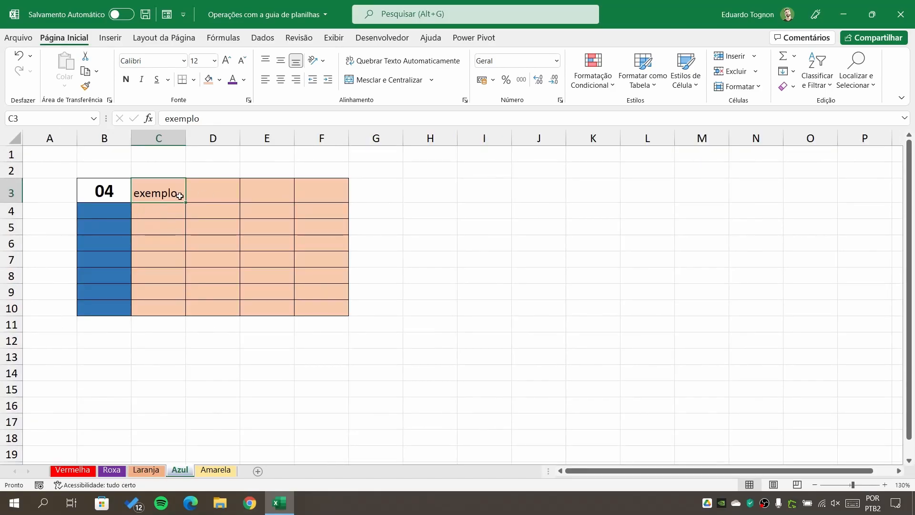
{"action": "left_click", "coordinate": [112, 471]}
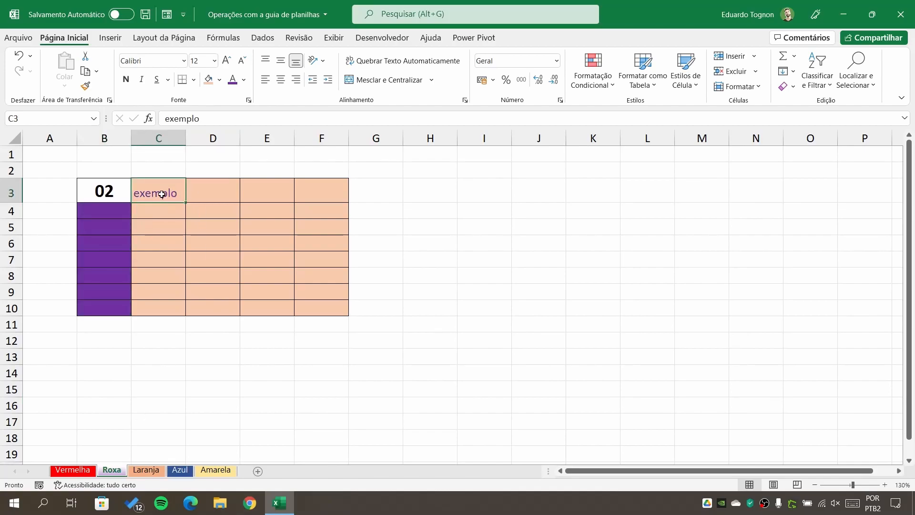
{"action": "left_click", "coordinate": [179, 471]}
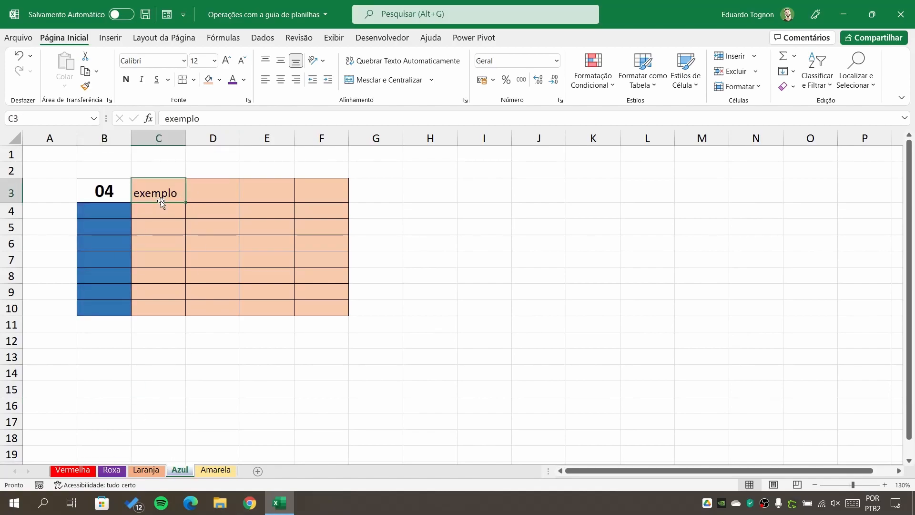
{"action": "left_click", "coordinate": [216, 472]}
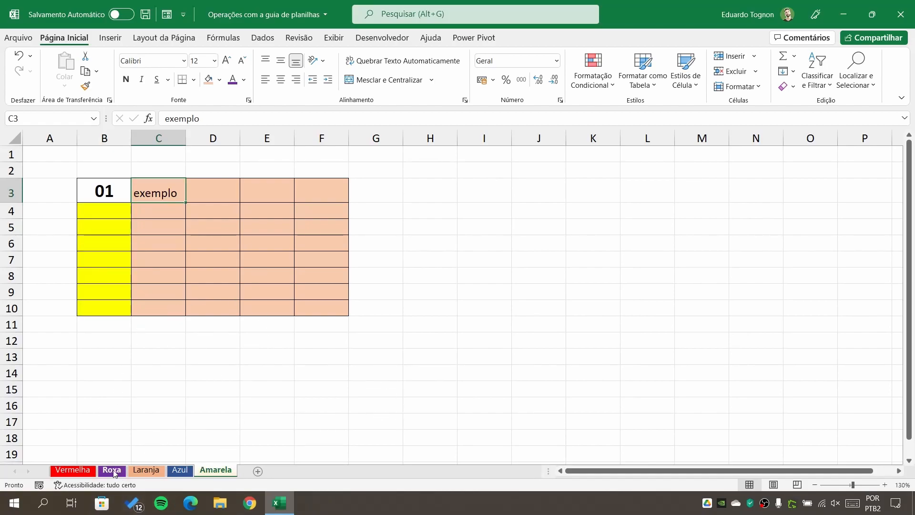
Step: Go through the previously grouped sheets again and compare them with the ungrouped Vermelha sheet
{"action": "left_click", "coordinate": [112, 471]}
{"action": "left_click", "coordinate": [146, 471]}
{"action": "left_click", "coordinate": [179, 471]}
{"action": "left_click", "coordinate": [212, 472]}
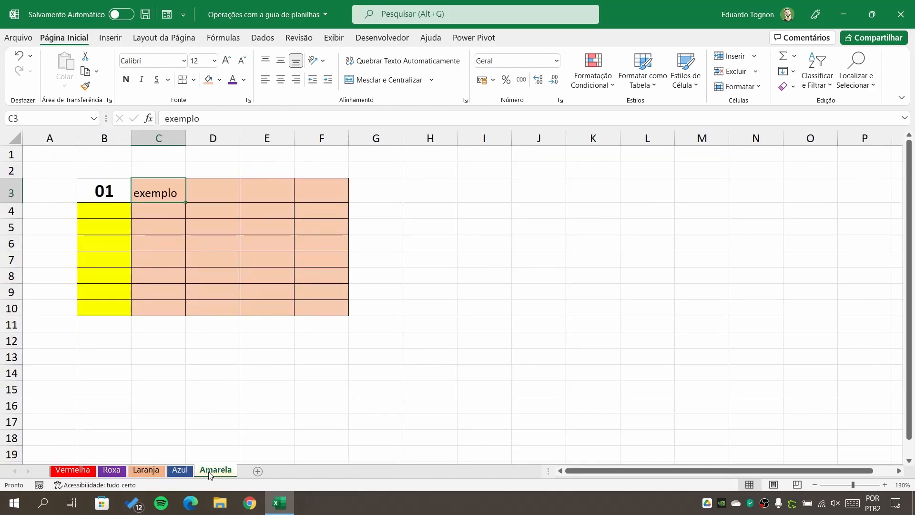
{"action": "left_click", "coordinate": [68, 472]}
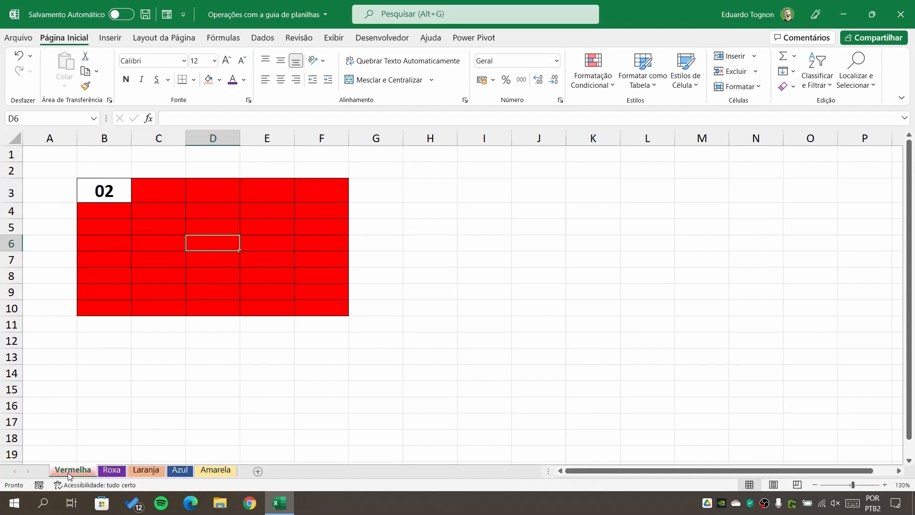
{"action": "left_click", "coordinate": [140, 471]}
Step: Examine the destination workbook options for moving or copying the Azul sheet, closing the dialog without moving it
{"action": "left_click", "coordinate": [172, 472]}
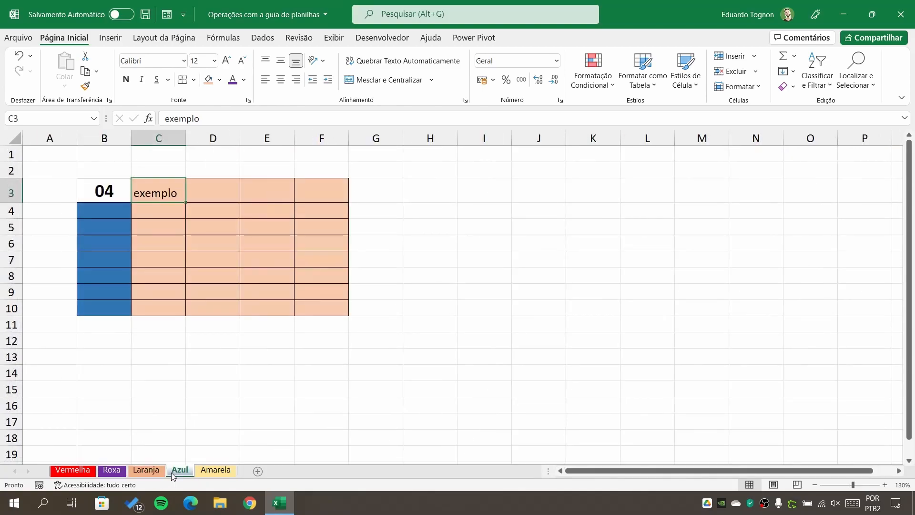
{"action": "right_click", "coordinate": [177, 474]}
{"action": "left_click", "coordinate": [241, 359]}
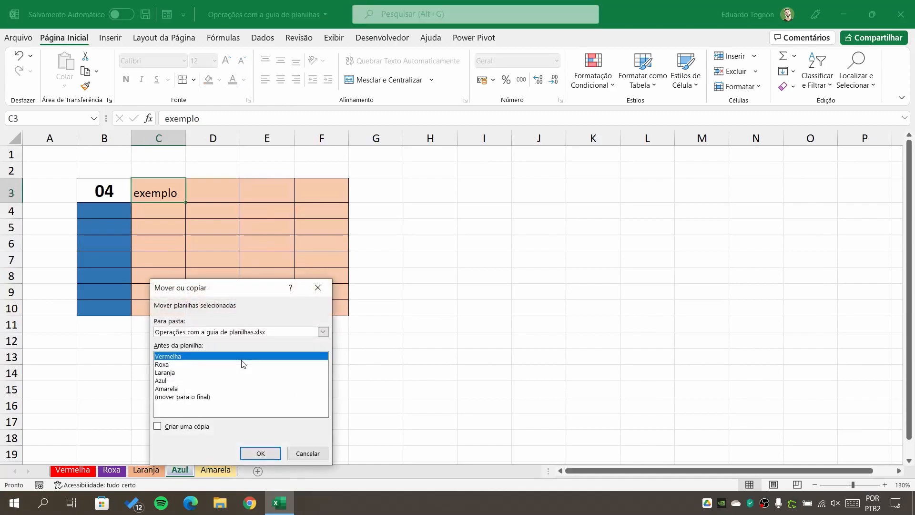
{"action": "left_click", "coordinate": [240, 334]}
{"action": "left_click", "coordinate": [240, 334]}
{"action": "left_click", "coordinate": [240, 334]}
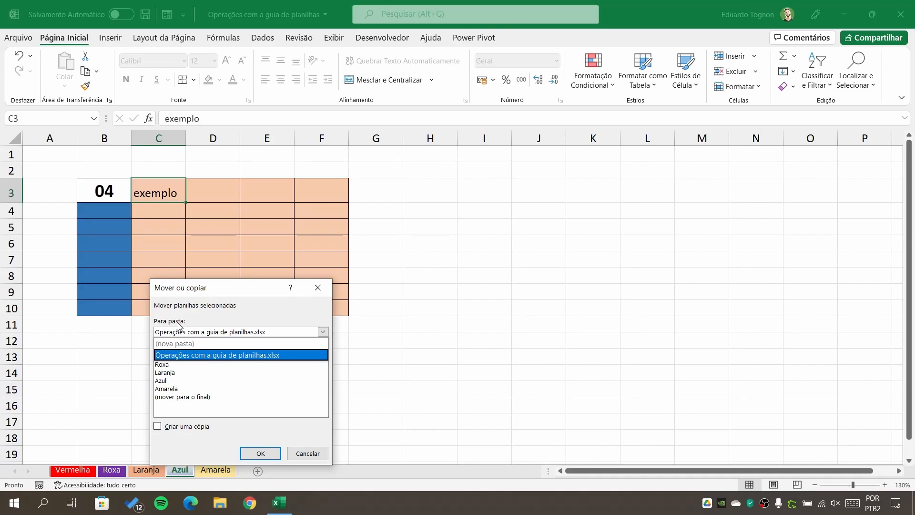
{"action": "left_click", "coordinate": [204, 356]}
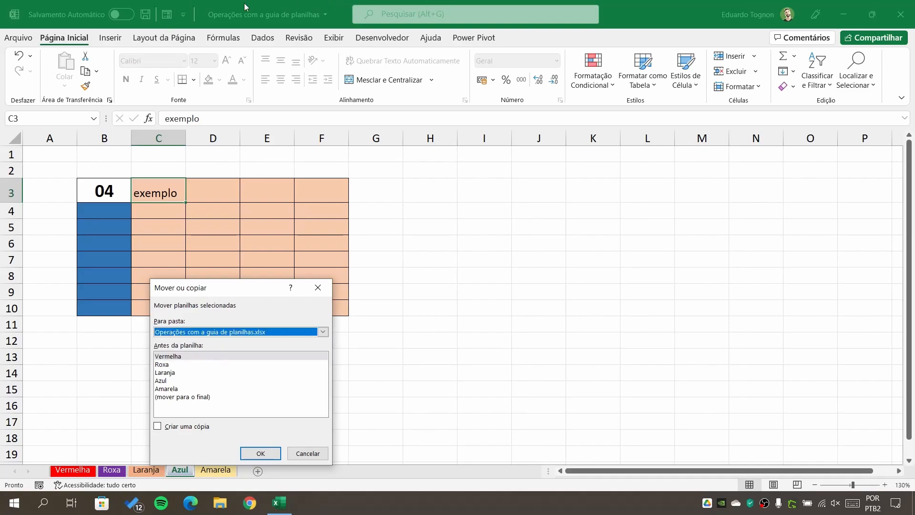
{"action": "left_click", "coordinate": [210, 334]}
{"action": "left_click", "coordinate": [240, 355]}
{"action": "left_click", "coordinate": [318, 287]}
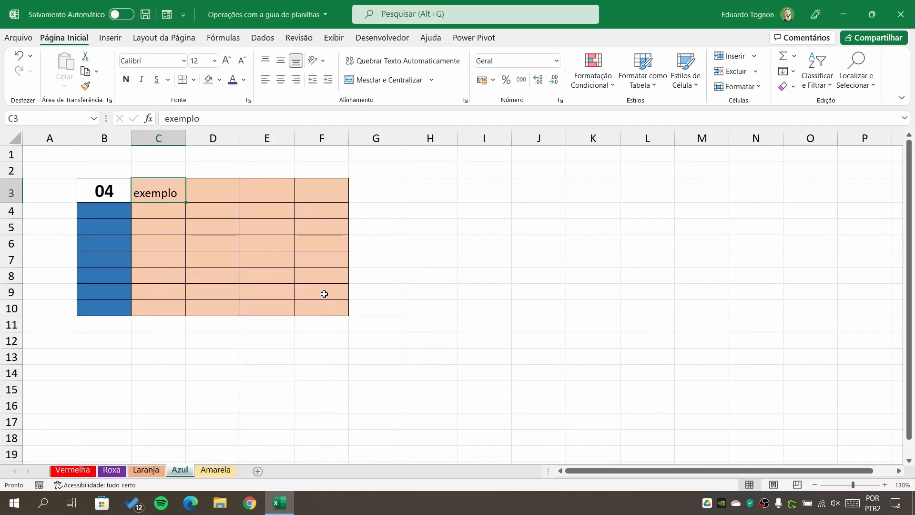
Step: Hide the Vermelha sheet
{"action": "left_click", "coordinate": [78, 472]}
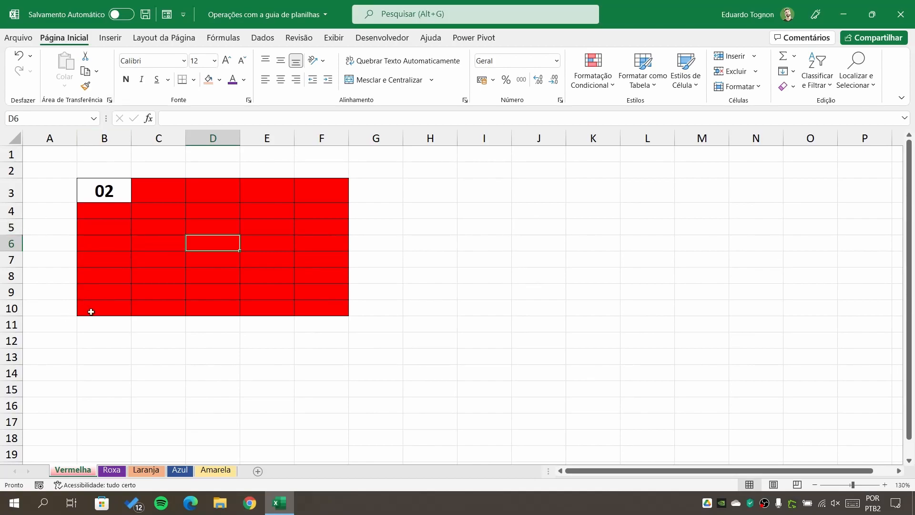
{"action": "right_click", "coordinate": [70, 472]}
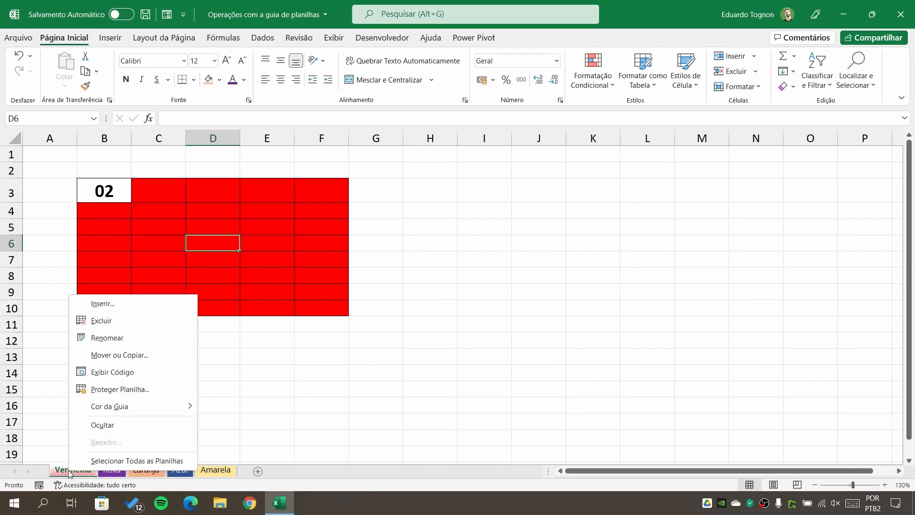
{"action": "left_click", "coordinate": [119, 425]}
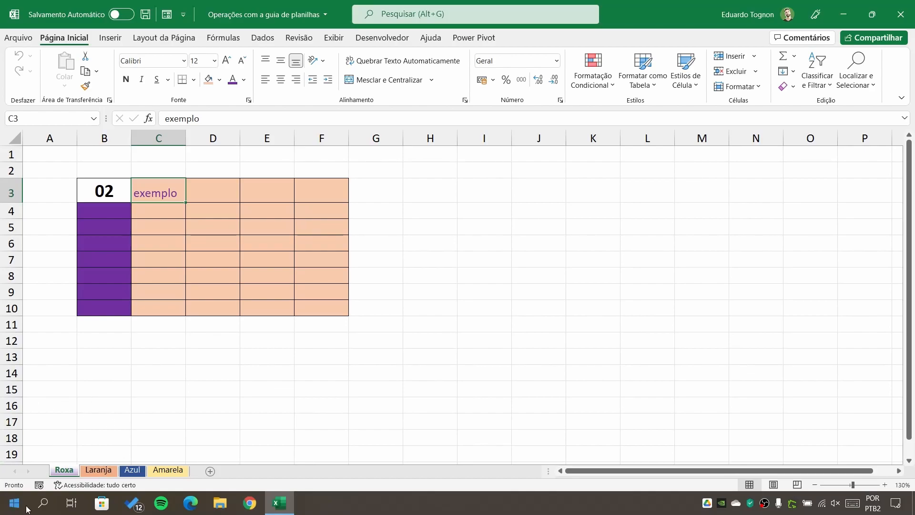
Step: Unhide the Vermelha sheet from the list of hidden sheets
{"action": "right_click", "coordinate": [64, 471]}
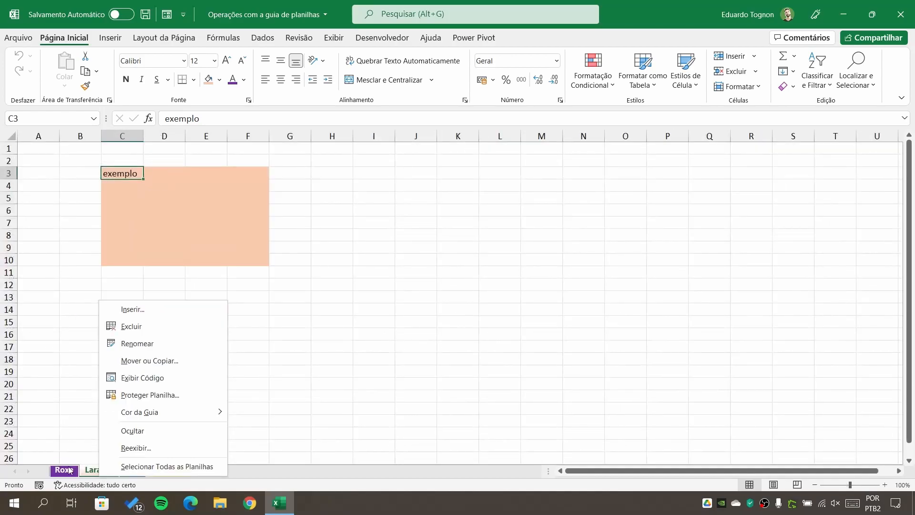
{"action": "key", "text": "Escape"}
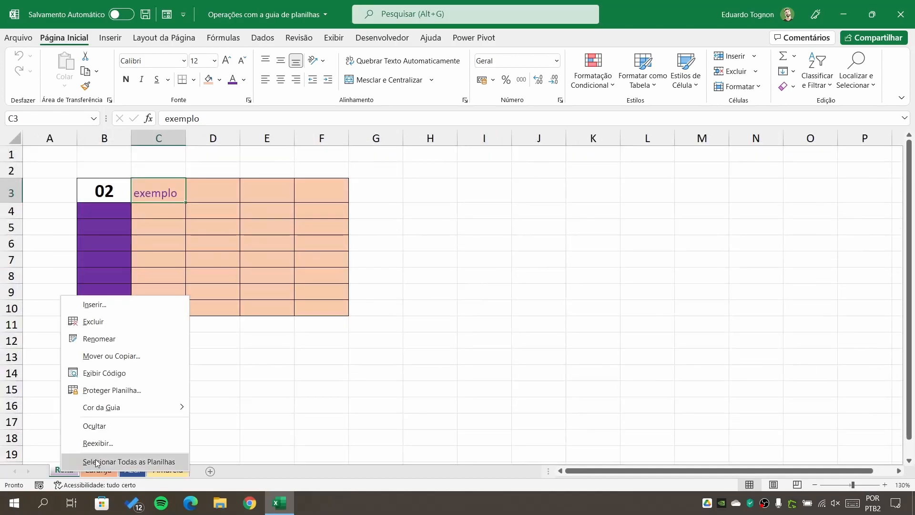
{"action": "left_click", "coordinate": [113, 444]}
{"action": "left_click_drag", "start_coordinate": [86, 364], "coordinate": [131, 327]}
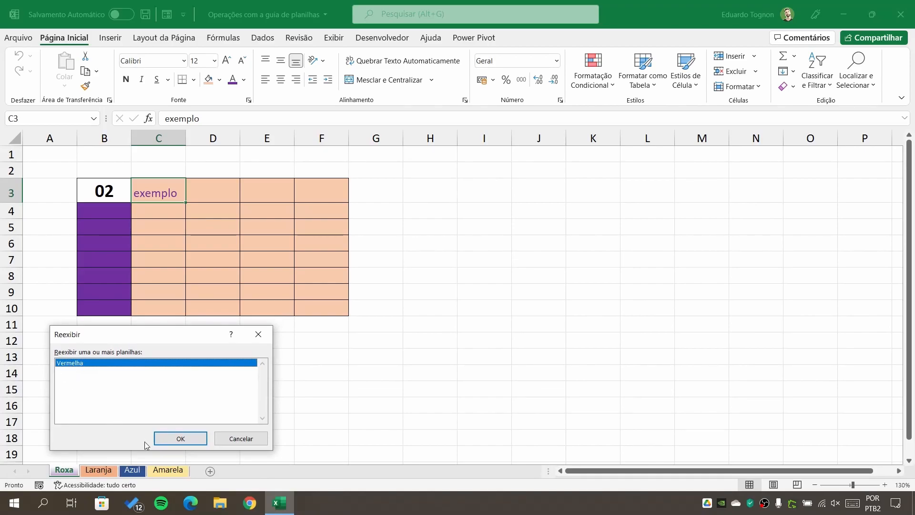
{"action": "left_click", "coordinate": [181, 438]}
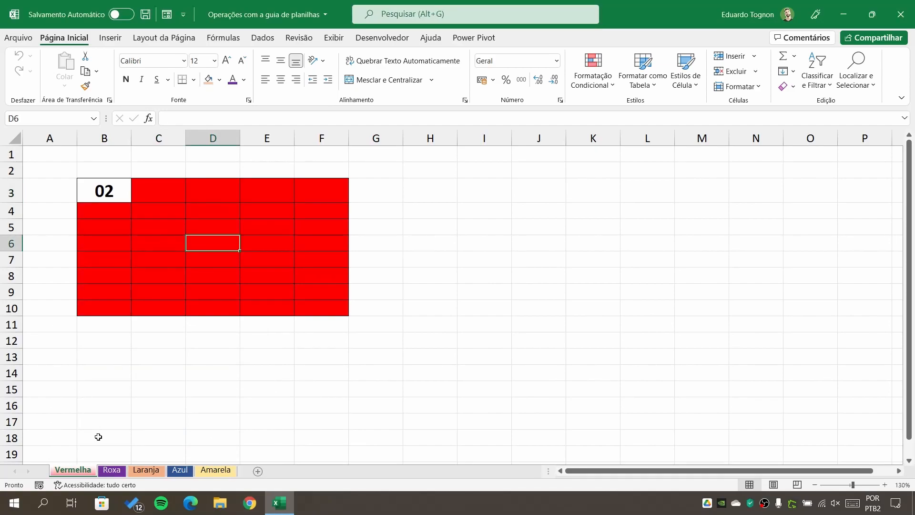
Step: Check on the Amarela sheet whether the unhide command is available
{"action": "left_click", "coordinate": [199, 473]}
{"action": "right_click", "coordinate": [199, 472]}
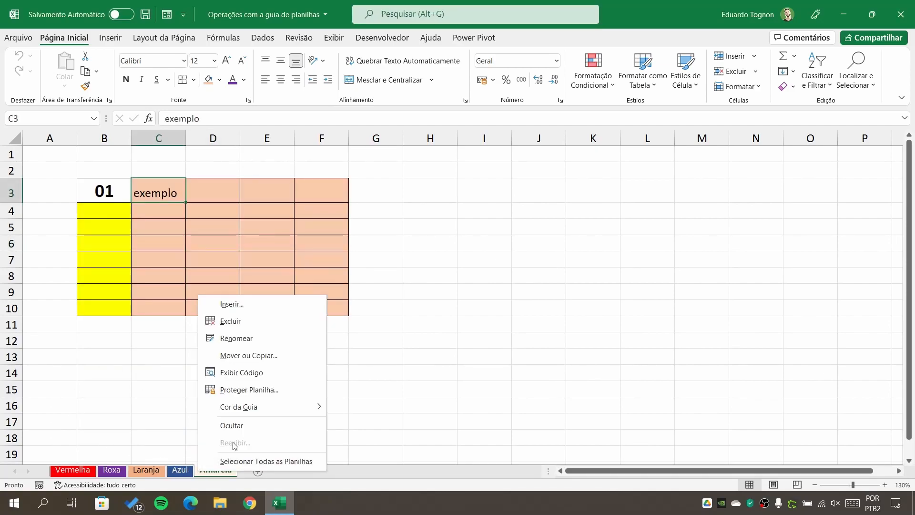
{"action": "left_click", "coordinate": [70, 467]}
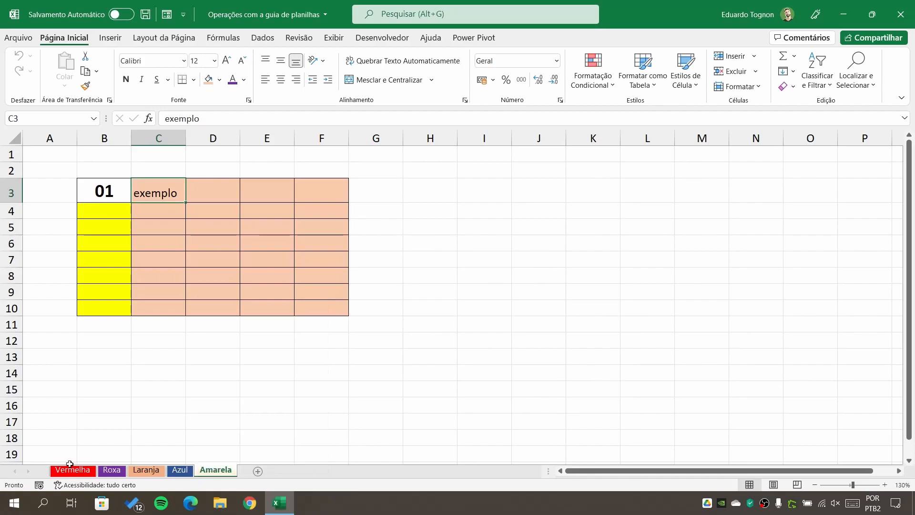
Step: Try to hide all five sheets at once by grouping Vermelha through Amarela
{"action": "left_click", "coordinate": [71, 469]}
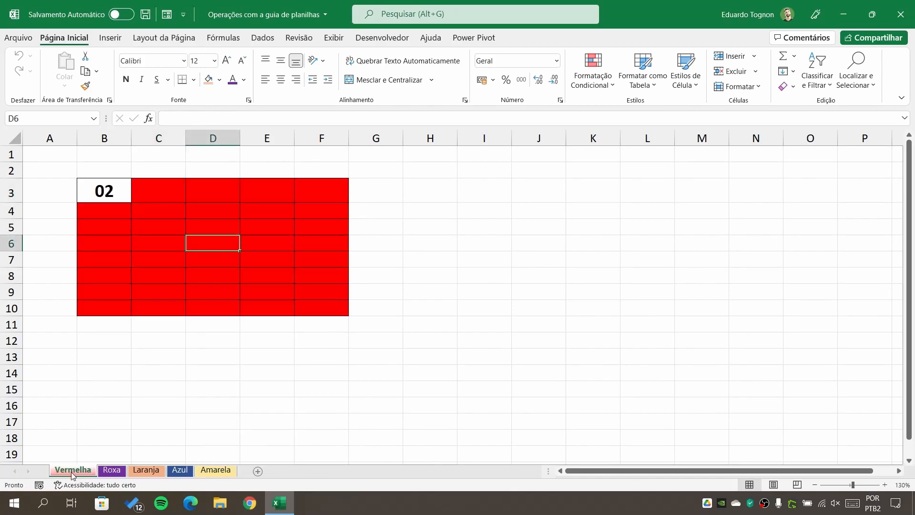
{"action": "left_click", "coordinate": [224, 472], "text": "shift"}
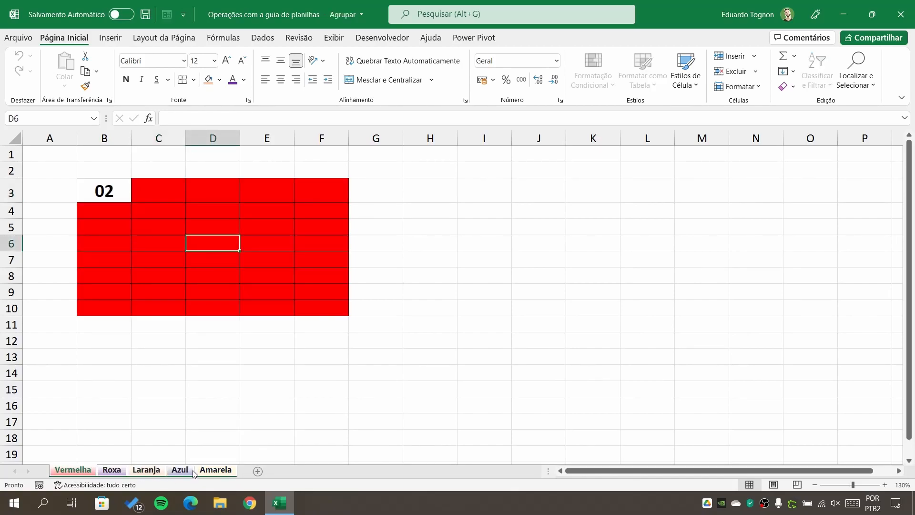
{"action": "right_click", "coordinate": [208, 471]}
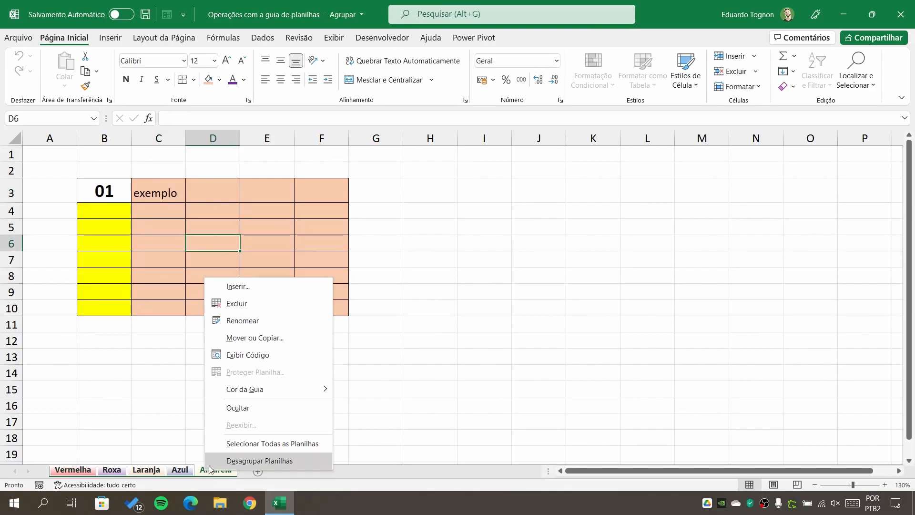
{"action": "left_click", "coordinate": [246, 409]}
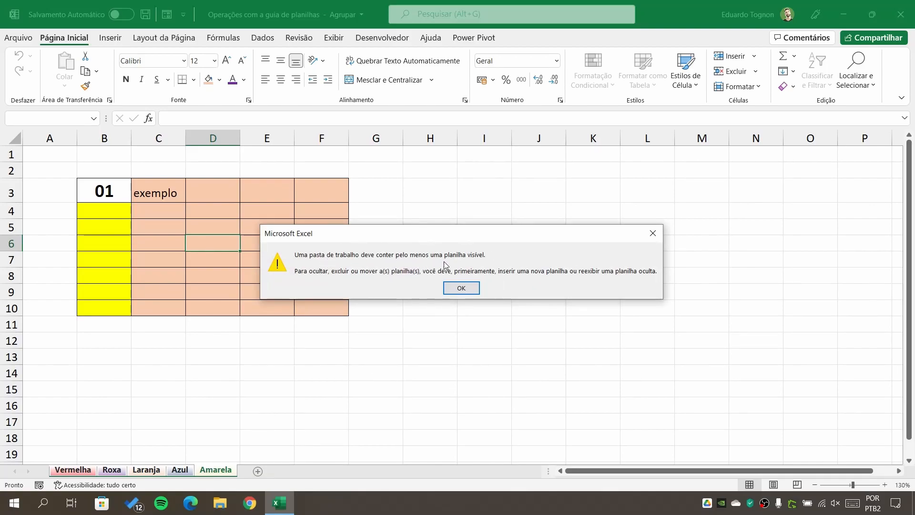
{"action": "left_click", "coordinate": [462, 288]}
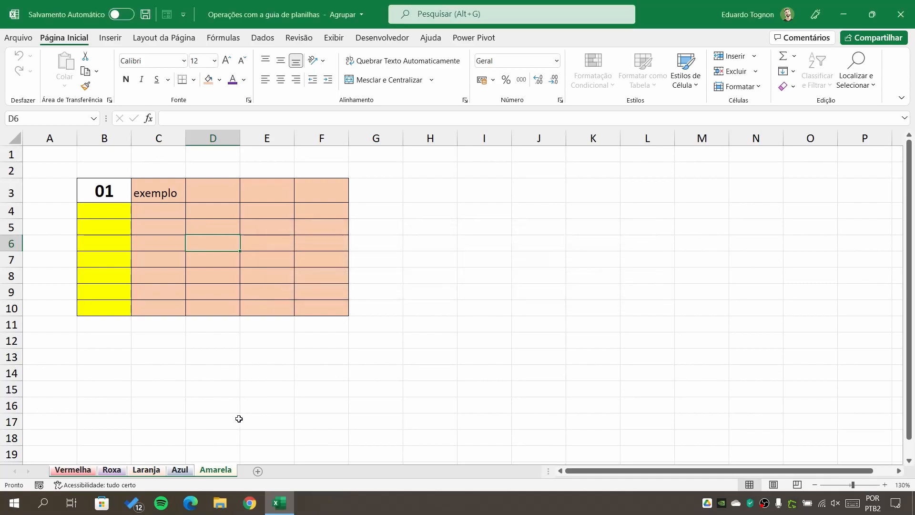
Step: Group the sheets from Roxa to Amarela and hide them together, leaving only Vermelha
{"action": "left_click", "coordinate": [245, 416]}
{"action": "left_click", "coordinate": [76, 470]}
{"action": "left_click", "coordinate": [112, 470]}
{"action": "left_click", "coordinate": [212, 471], "text": "shift"}
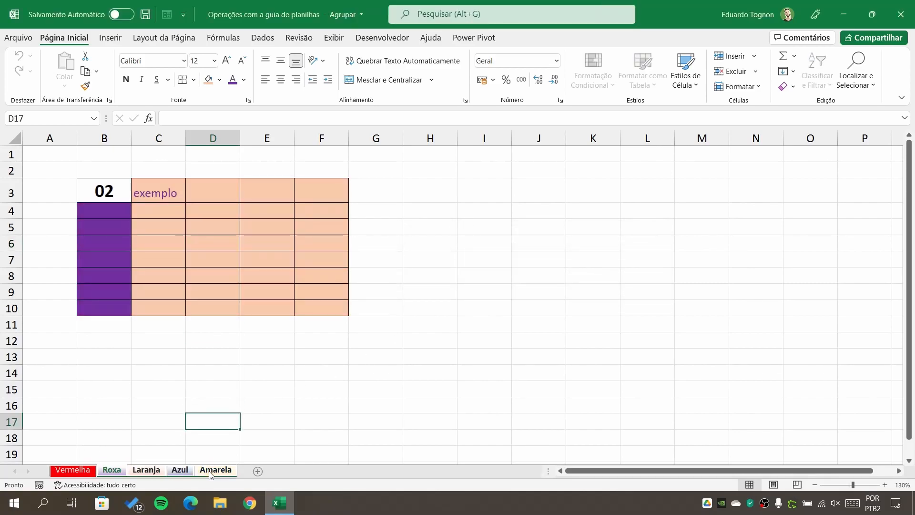
{"action": "right_click", "coordinate": [209, 471]}
{"action": "left_click", "coordinate": [243, 409]}
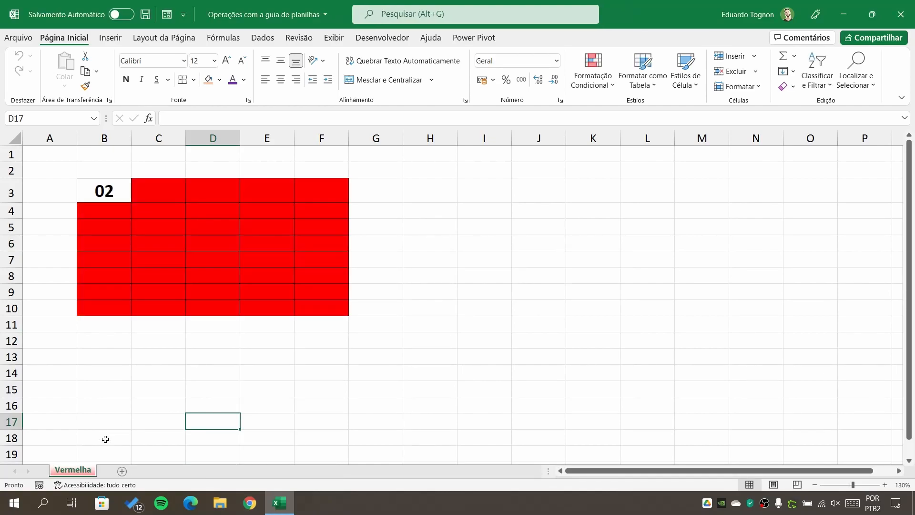
Step: Unhide the Roxa, Laranja, Azul and Amarela sheets together in a single operation
{"action": "right_click", "coordinate": [73, 471]}
{"action": "left_click", "coordinate": [113, 445]}
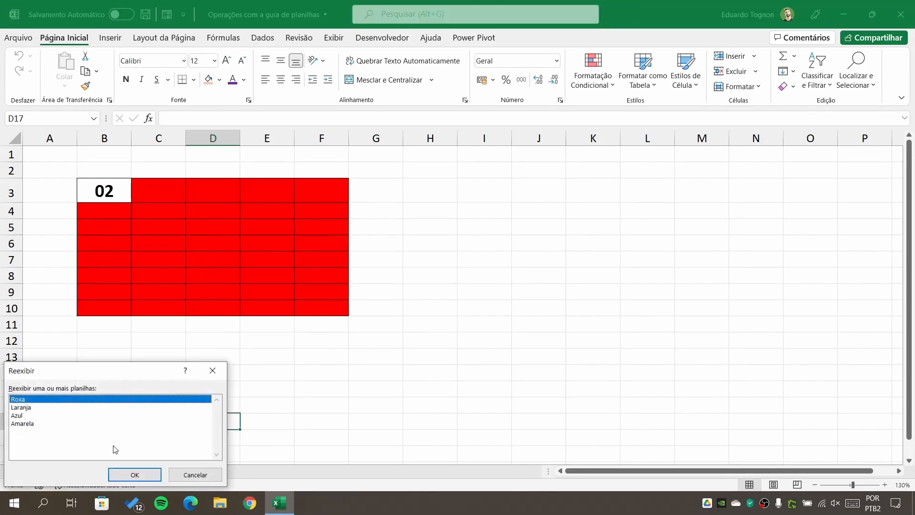
{"action": "left_click", "coordinate": [19, 407]}
{"action": "left_click", "coordinate": [22, 415]}
{"action": "left_click", "coordinate": [21, 425]}
{"action": "left_click", "coordinate": [22, 400]}
{"action": "left_click", "coordinate": [27, 424], "text": "shift"}
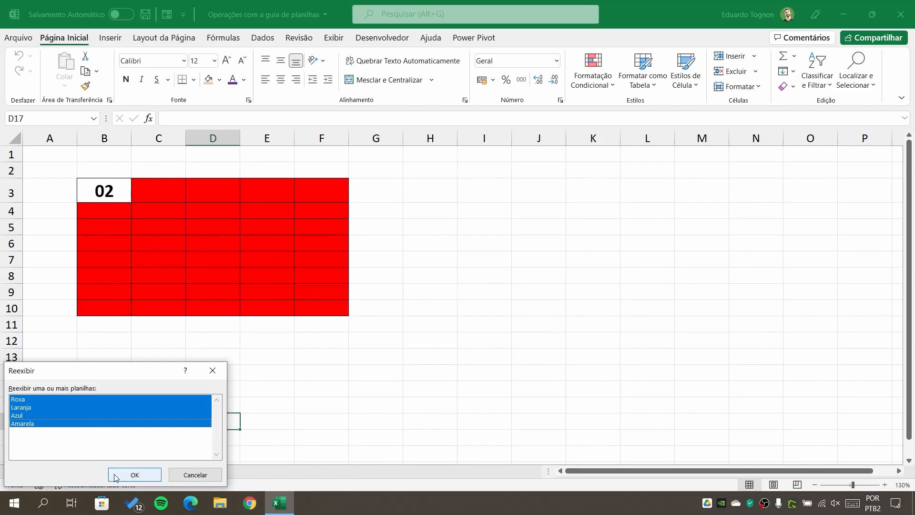
{"action": "left_click", "coordinate": [130, 475]}
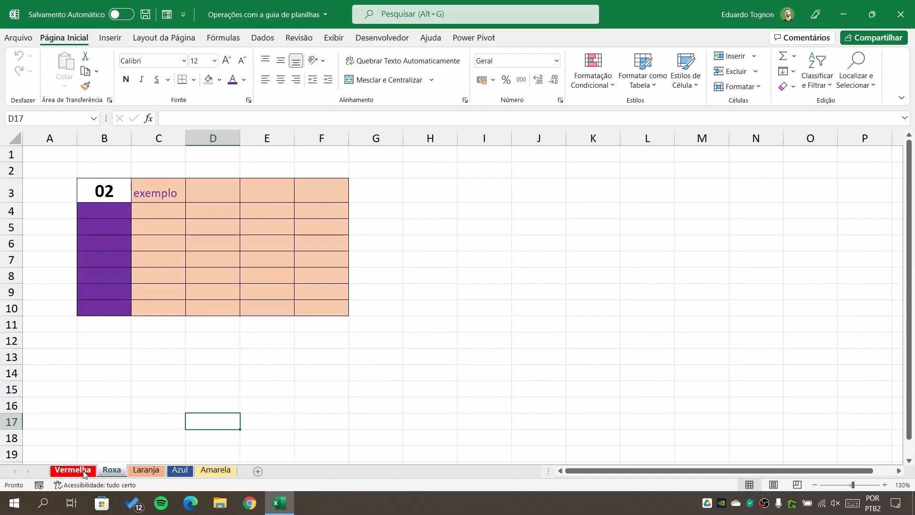
Step: Bring up the workbook display settings in the advanced Excel options, keeping Operações com a guia de planilhas as the chosen workbook
{"action": "left_click", "coordinate": [19, 38]}
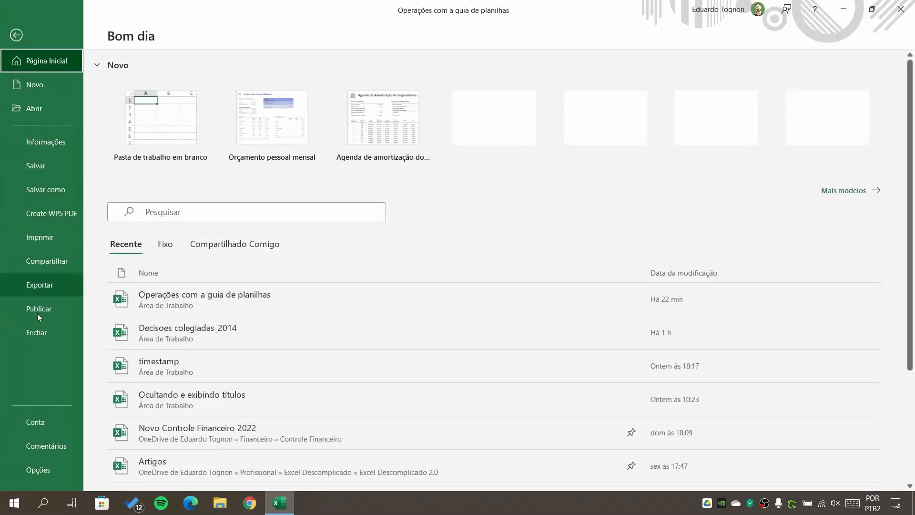
{"action": "left_click", "coordinate": [64, 468]}
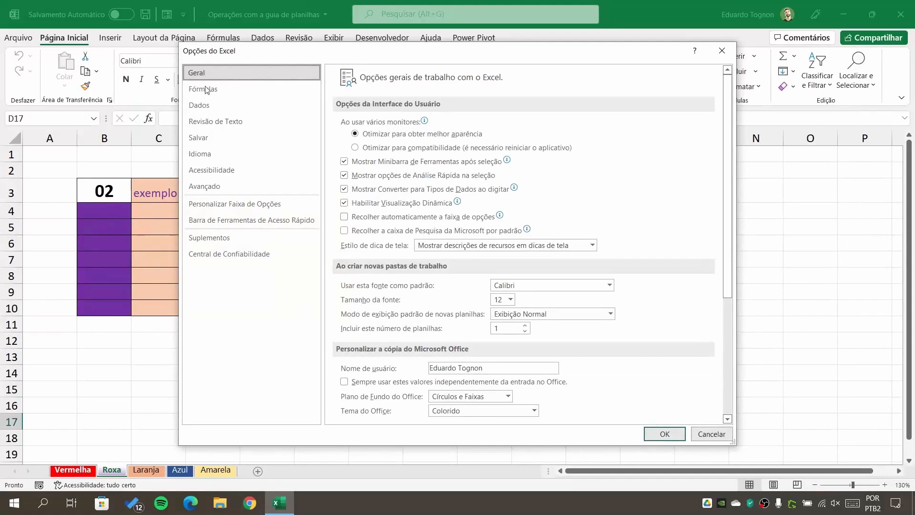
{"action": "left_click", "coordinate": [239, 187]}
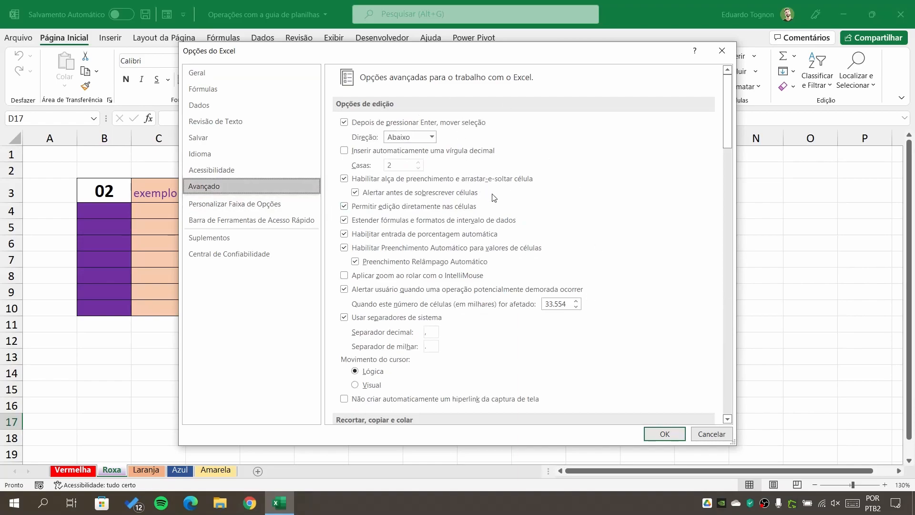
{"action": "scroll", "coordinate": [494, 198], "scroll_direction": "down", "scroll_amount": 15}
{"action": "scroll", "coordinate": [494, 197], "scroll_direction": "down", "scroll_amount": 3}
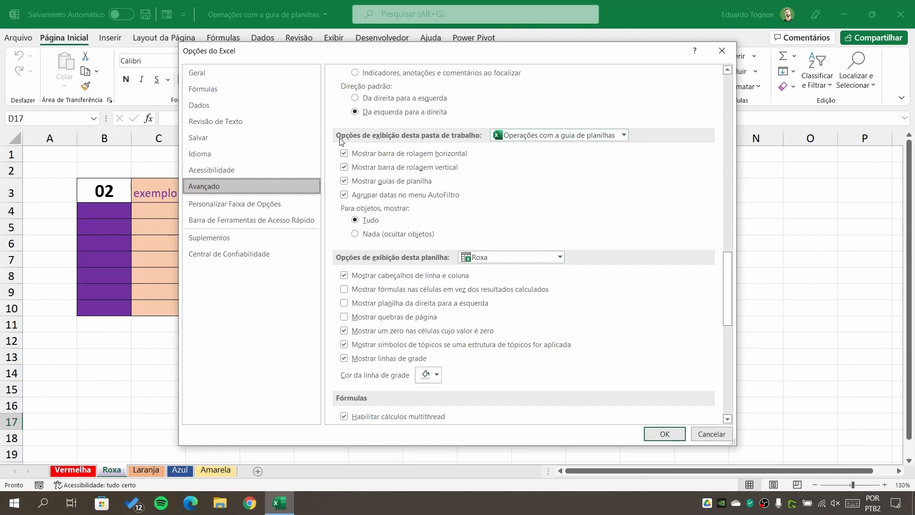
{"action": "left_click", "coordinate": [500, 137]}
{"action": "left_click", "coordinate": [541, 149]}
{"action": "left_click", "coordinate": [542, 140]}
{"action": "left_click", "coordinate": [542, 144]}
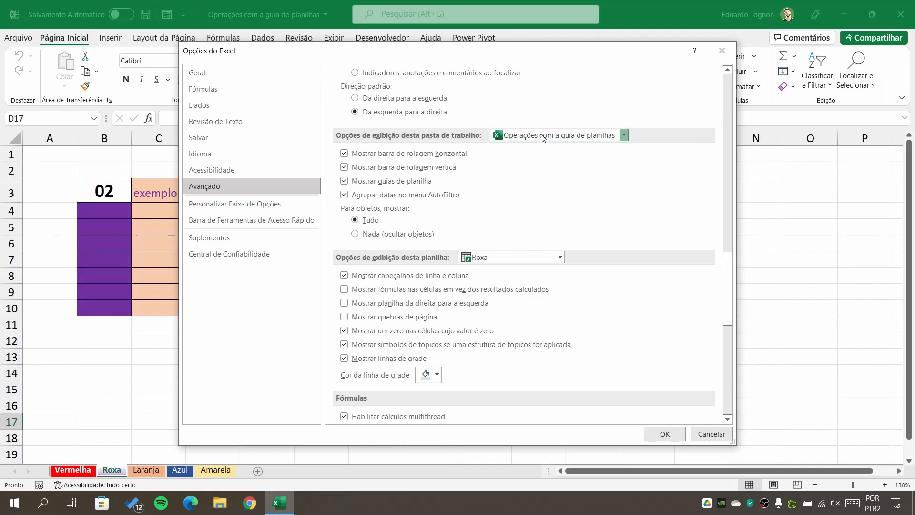
{"action": "left_click", "coordinate": [543, 136]}
{"action": "left_click", "coordinate": [536, 151]}
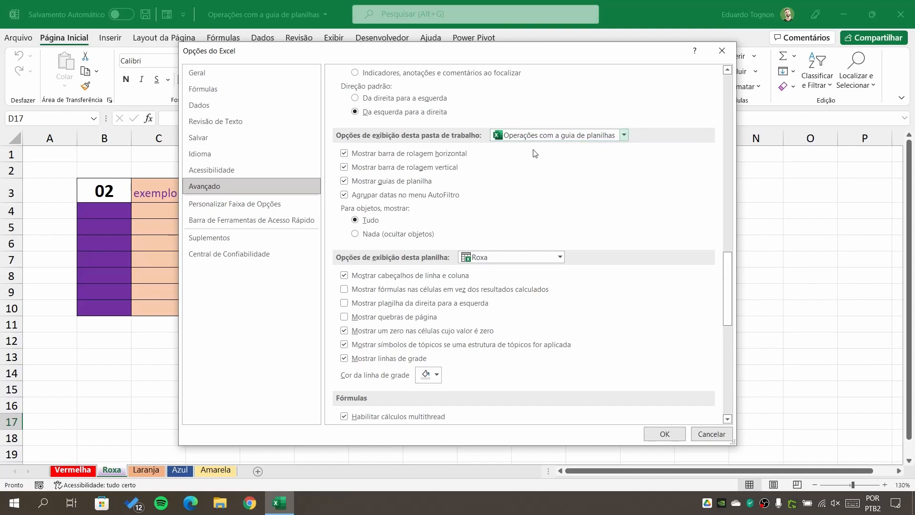
Step: Turn off the display of sheet tabs for the workbook and apply the options
{"action": "left_click", "coordinate": [344, 184]}
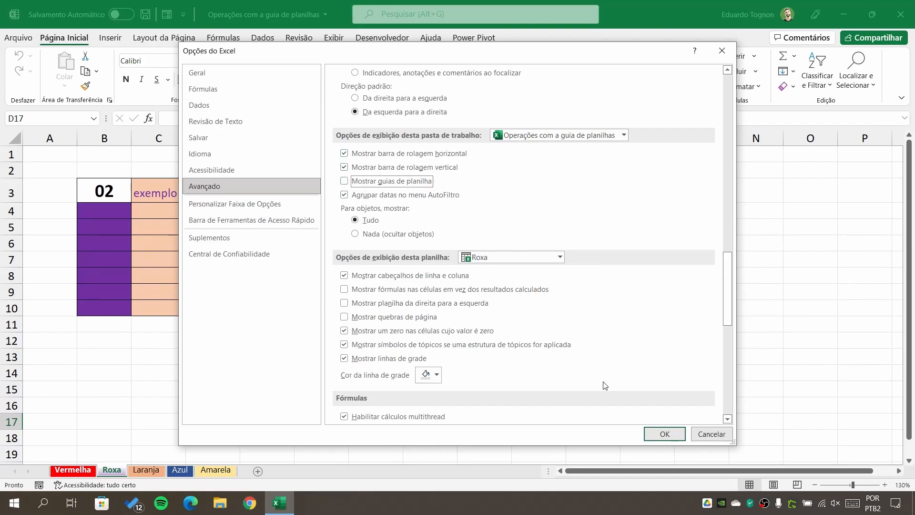
{"action": "left_click", "coordinate": [664, 434]}
{"action": "left_click", "coordinate": [288, 362]}
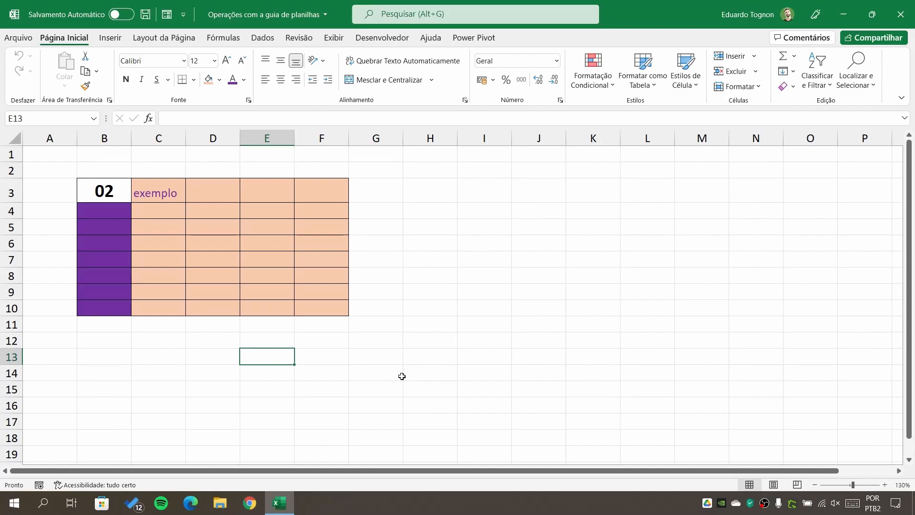
{"action": "left_click", "coordinate": [493, 177]}
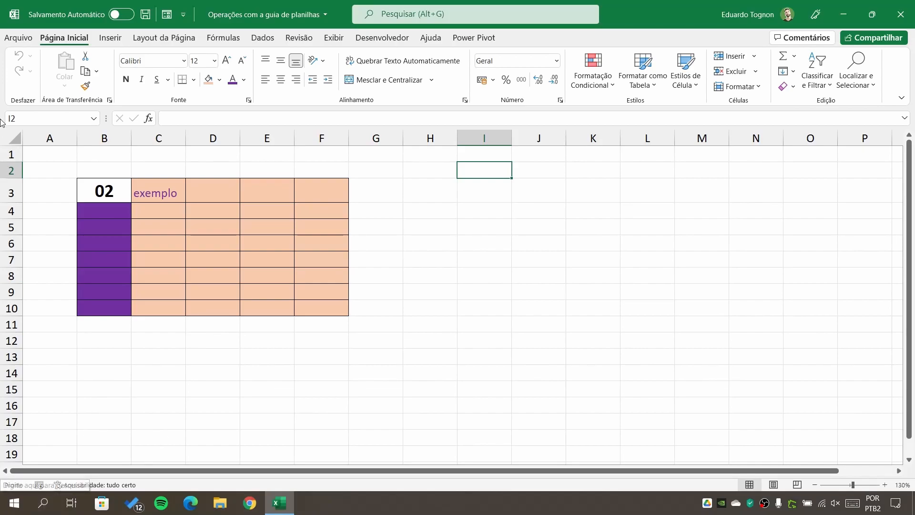
Step: Turn the display of sheet tabs back on in the workbook's advanced display options
{"action": "left_click", "coordinate": [24, 37]}
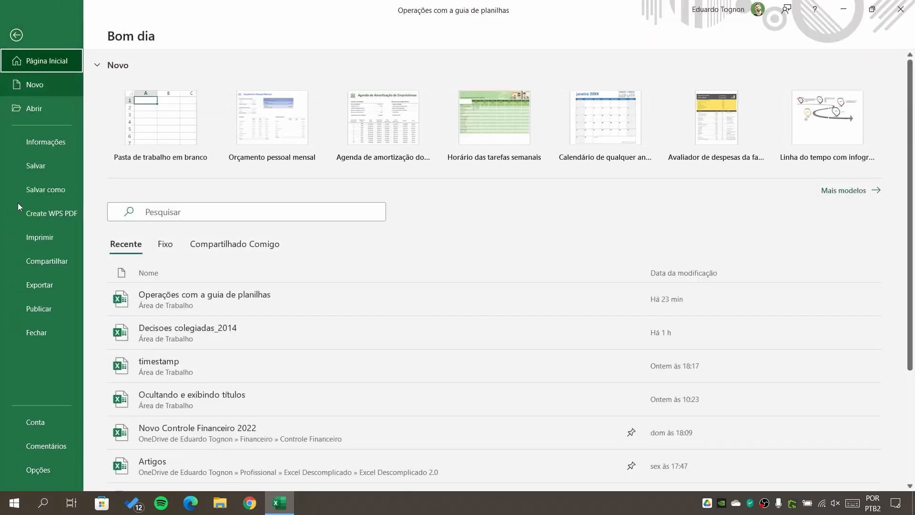
{"action": "left_click", "coordinate": [39, 471]}
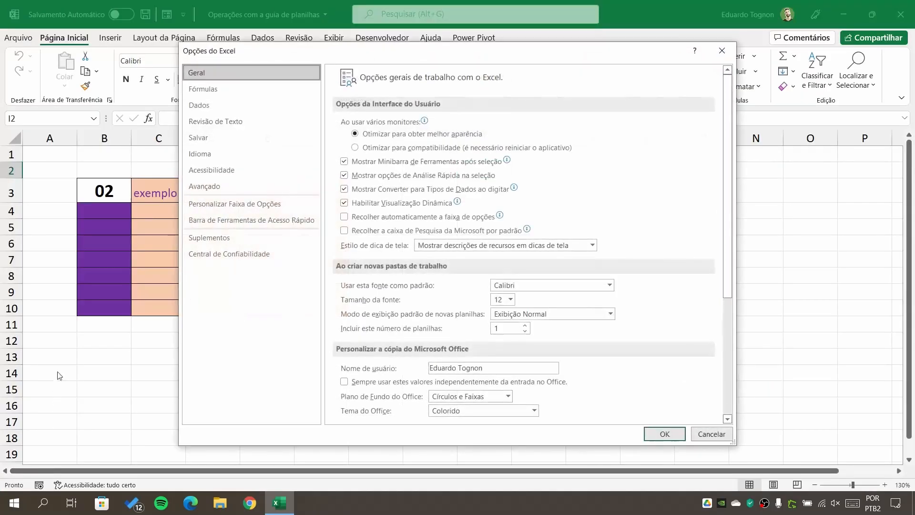
{"action": "left_click", "coordinate": [210, 184]}
{"action": "scroll", "coordinate": [548, 267], "scroll_direction": "down", "scroll_amount": 10}
{"action": "scroll", "coordinate": [547, 267], "scroll_direction": "down", "scroll_amount": 12}
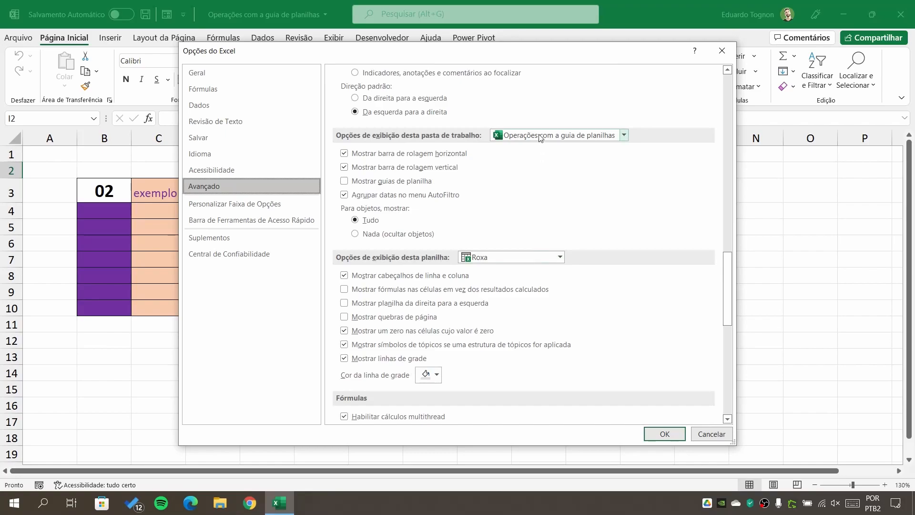
{"action": "left_click", "coordinate": [344, 181]}
{"action": "left_click", "coordinate": [664, 433]}
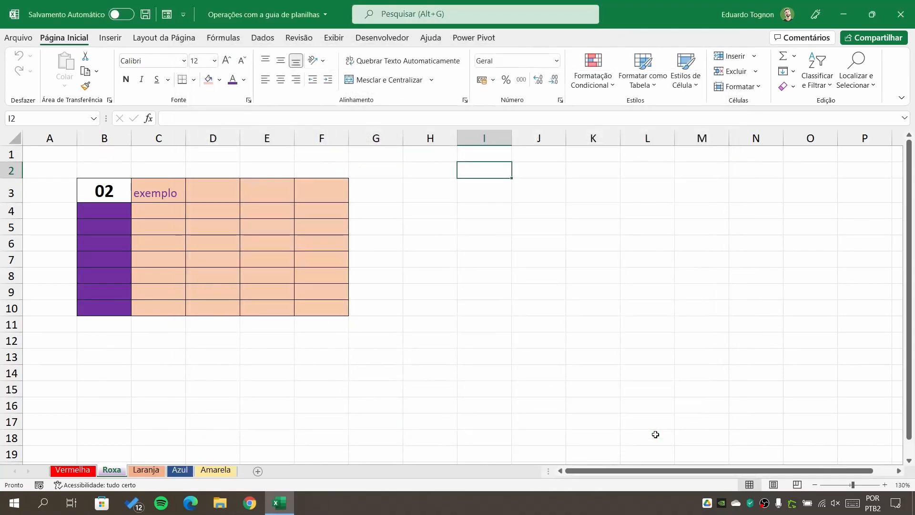
Step: Examine the Roxa tab's sheet commands and colour palette and the cell Format commands, without applying any of them
{"action": "right_click", "coordinate": [113, 471]}
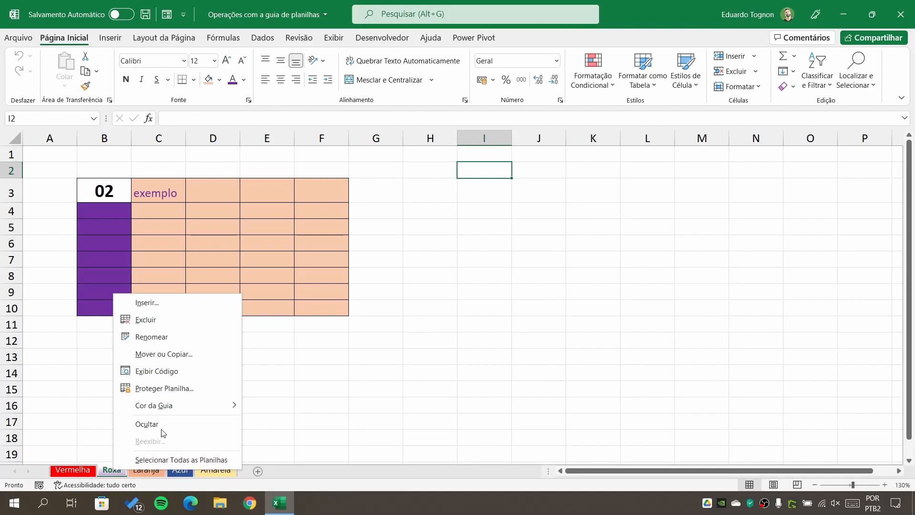
{"action": "mouse_move", "coordinate": [159, 409]}
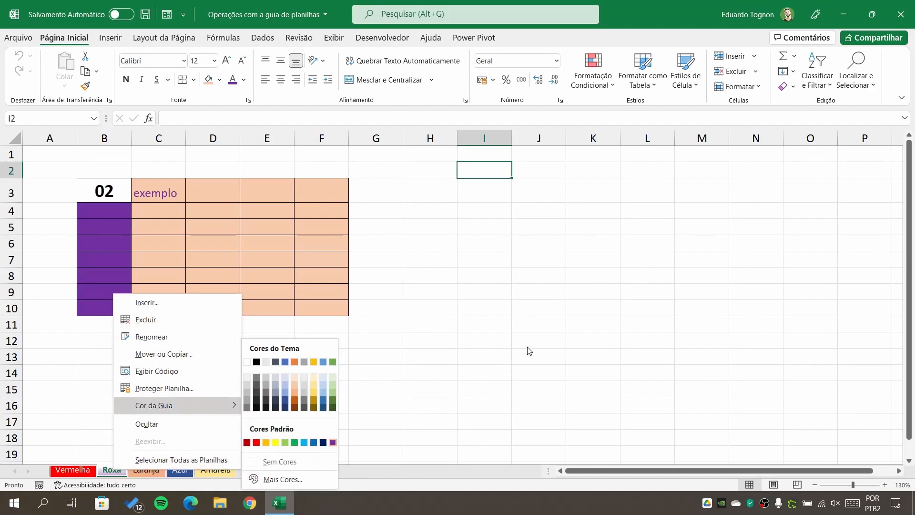
{"action": "left_click", "coordinate": [645, 111]}
{"action": "left_click", "coordinate": [740, 87]}
{"action": "left_click", "coordinate": [740, 88]}
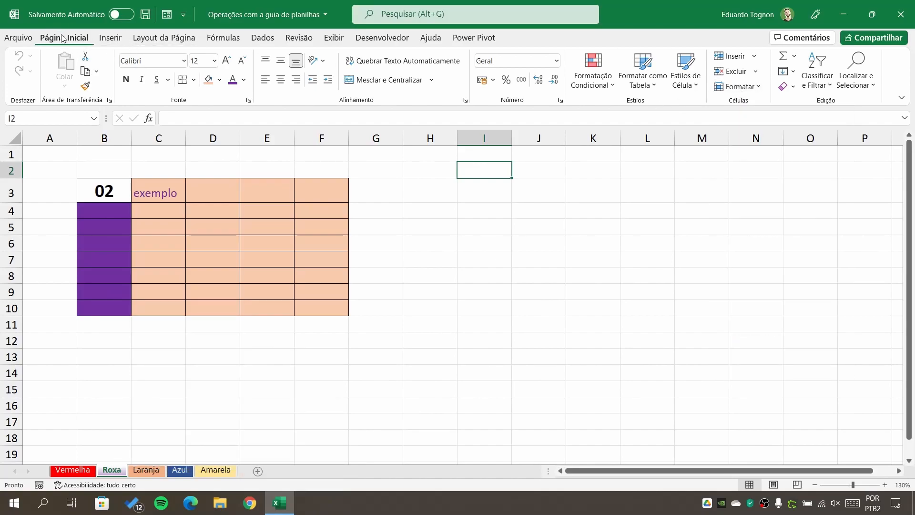
Step: Review the cell Format commands for organizing and protecting sheets and the Roxa sheet's protection options, without protecting the sheet
{"action": "left_click", "coordinate": [750, 88]}
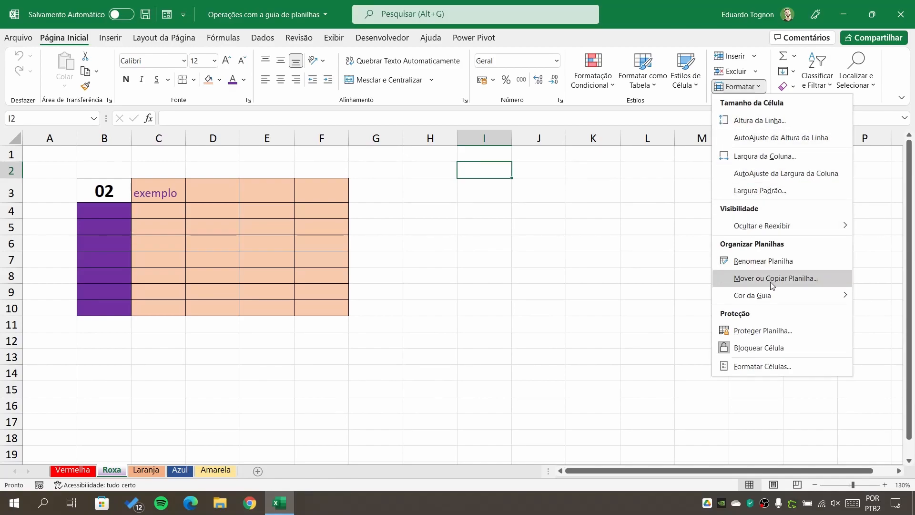
{"action": "mouse_move", "coordinate": [765, 297]}
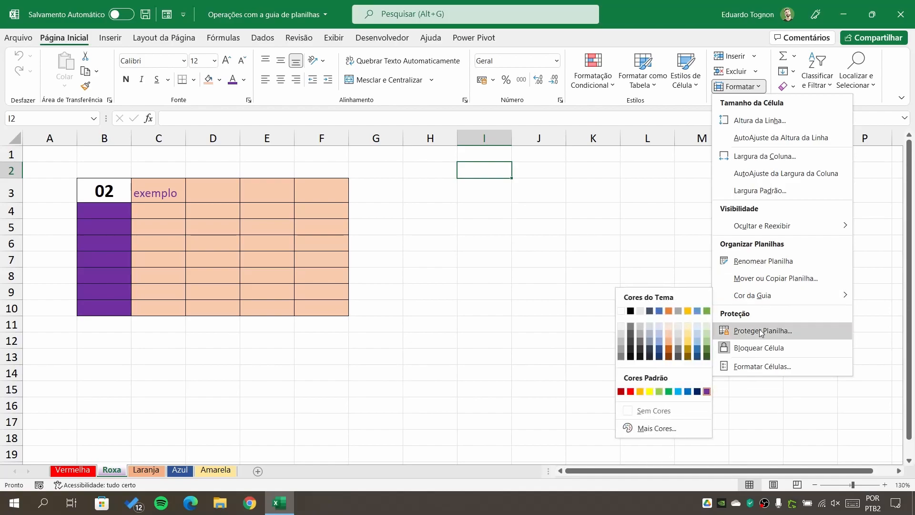
{"action": "right_click", "coordinate": [115, 471]}
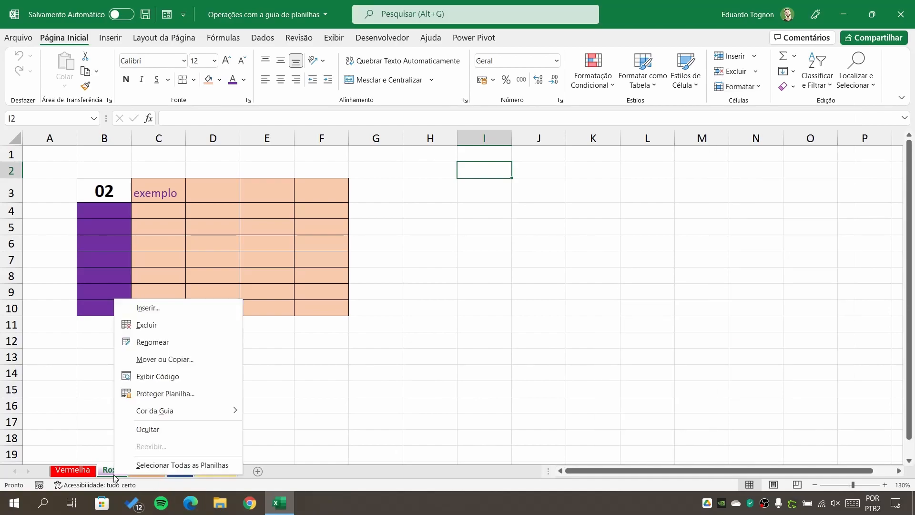
{"action": "left_click", "coordinate": [168, 396]}
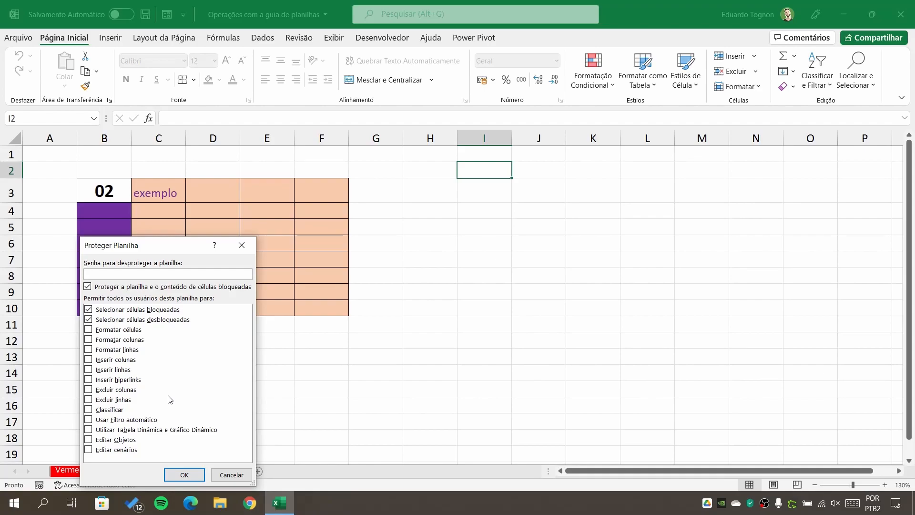
{"action": "left_click", "coordinate": [242, 242]}
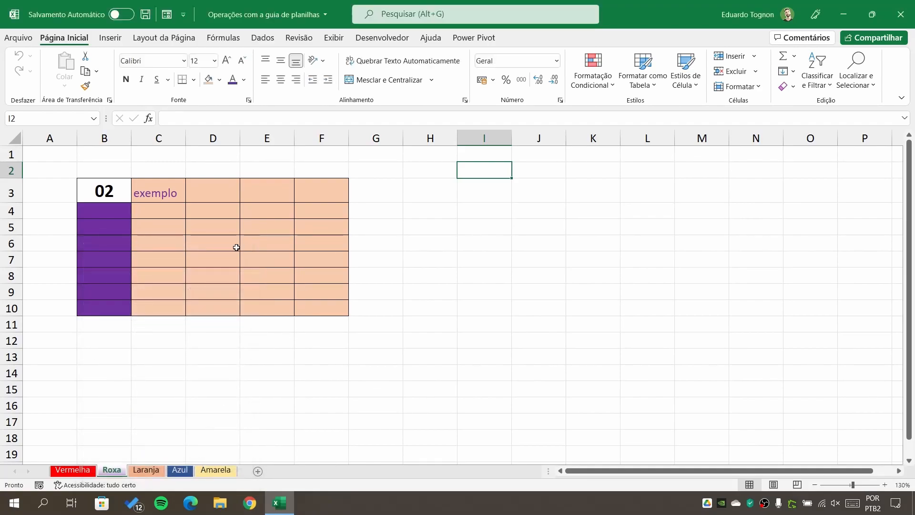
Step: View the Roxa sheet's code in the Visual Basic editor, inspect the workbook's project objects, and return to the worksheet
{"action": "right_click", "coordinate": [113, 474]}
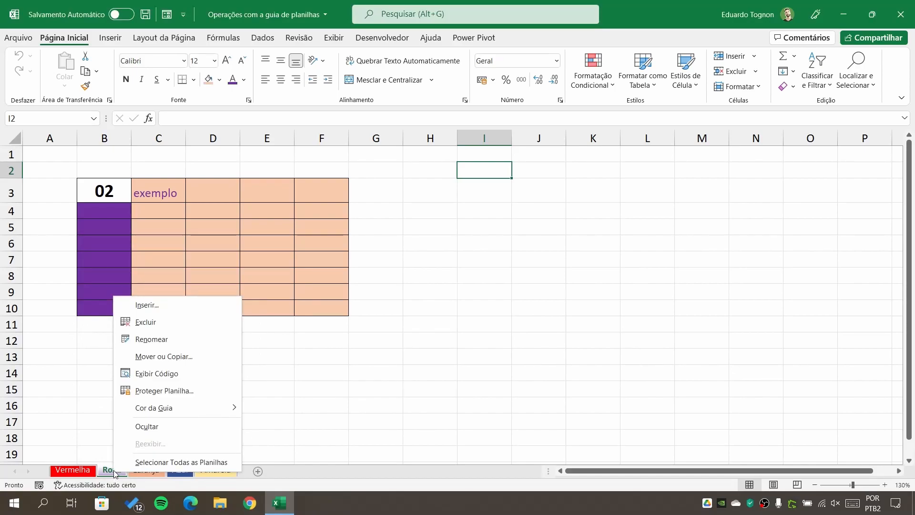
{"action": "left_click", "coordinate": [157, 376]}
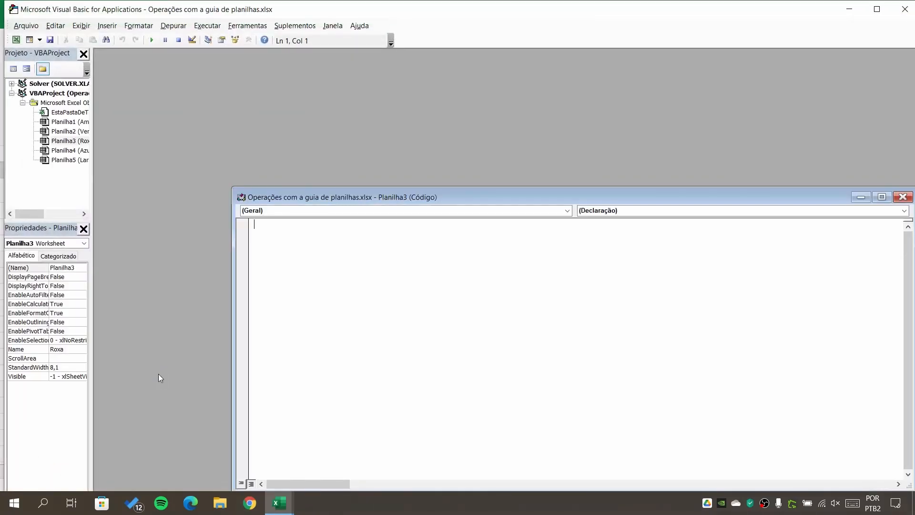
{"action": "left_click_drag", "start_coordinate": [412, 194], "coordinate": [295, 73]}
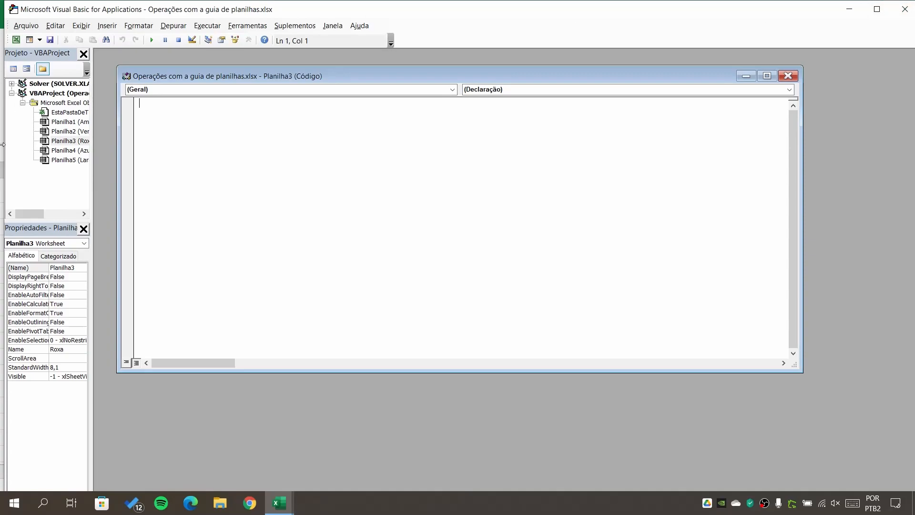
{"action": "left_click", "coordinate": [73, 141]}
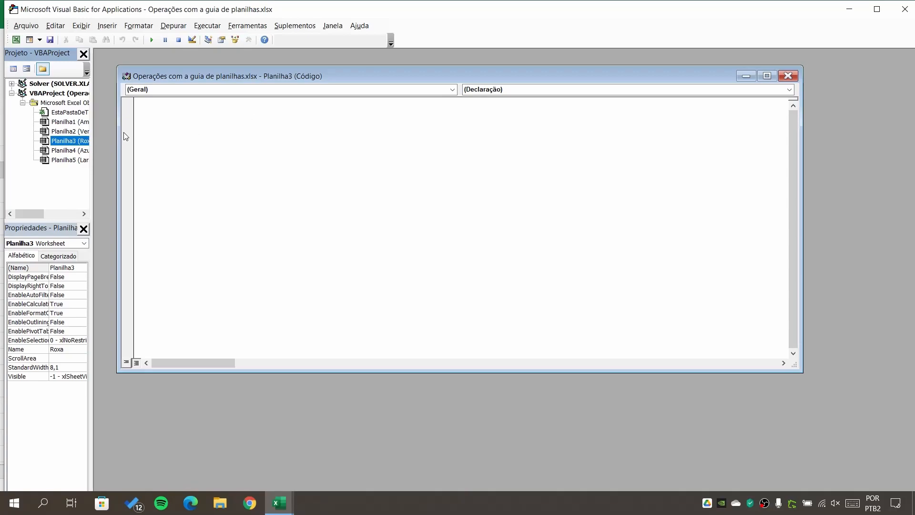
{"action": "left_click", "coordinate": [69, 113]}
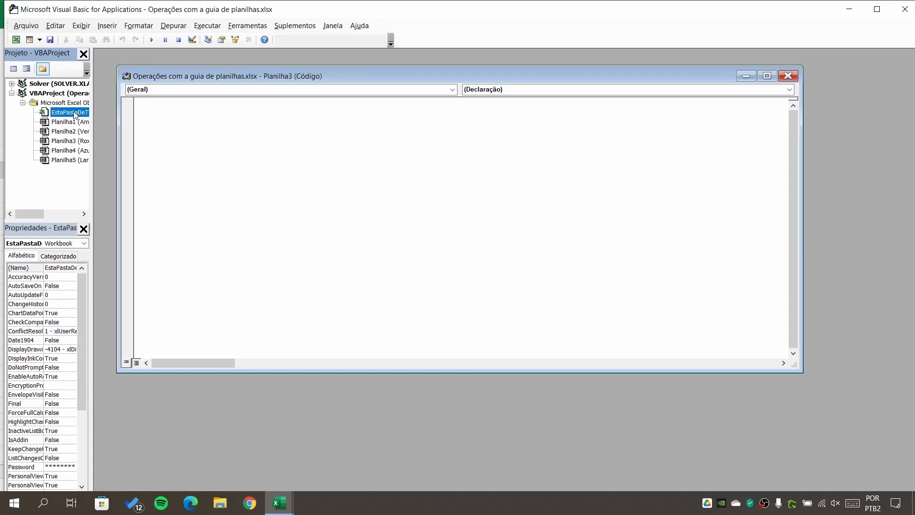
{"action": "left_click", "coordinate": [69, 103]}
{"action": "left_click", "coordinate": [906, 9]}
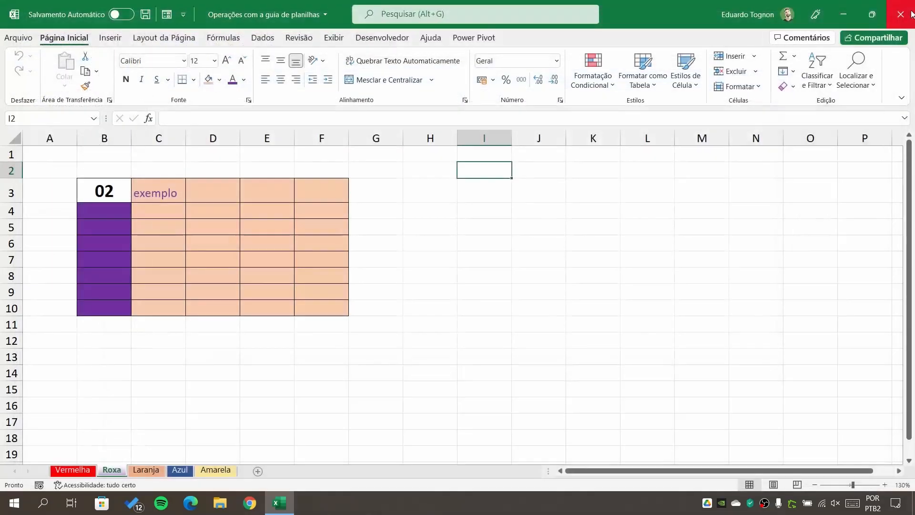
{"action": "left_click", "coordinate": [365, 340]}
Step: Switch to the Azul sheet and examine its tab commands and the cell Format commands, without applying any
{"action": "left_click", "coordinate": [180, 471]}
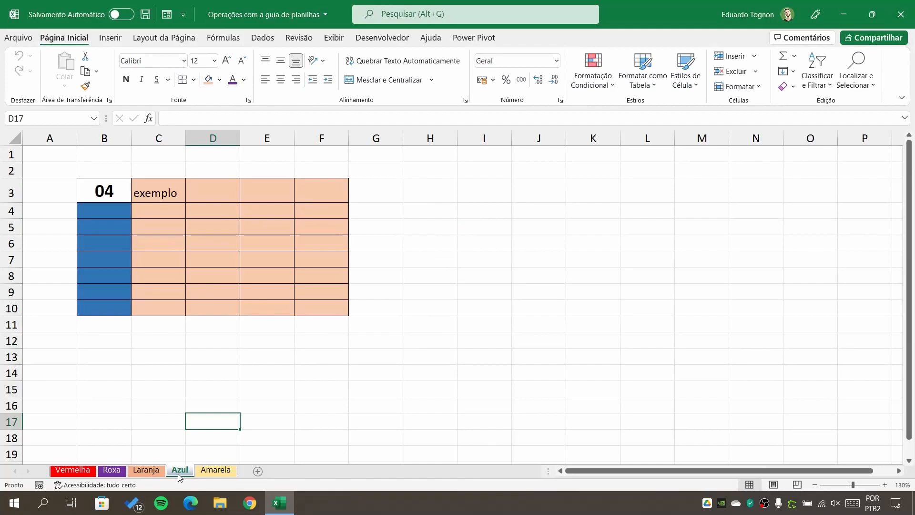
{"action": "right_click", "coordinate": [179, 474]}
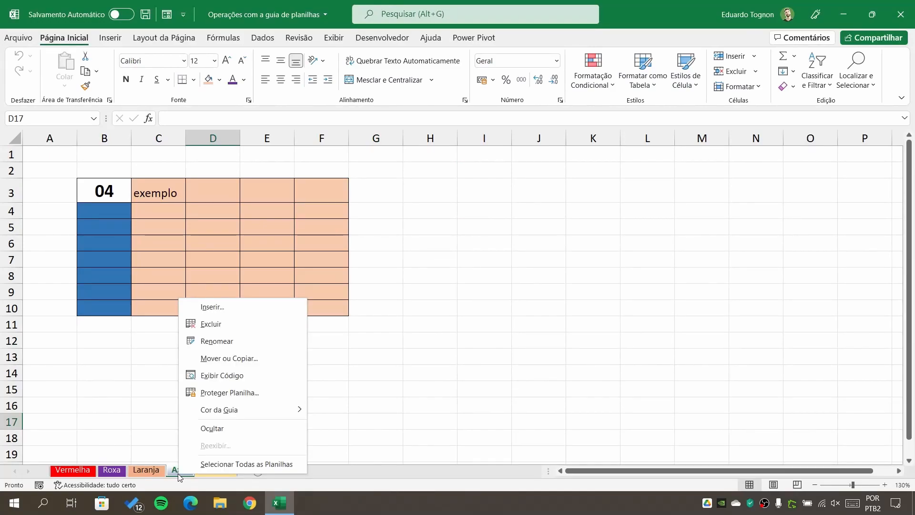
{"action": "left_click", "coordinate": [443, 340]}
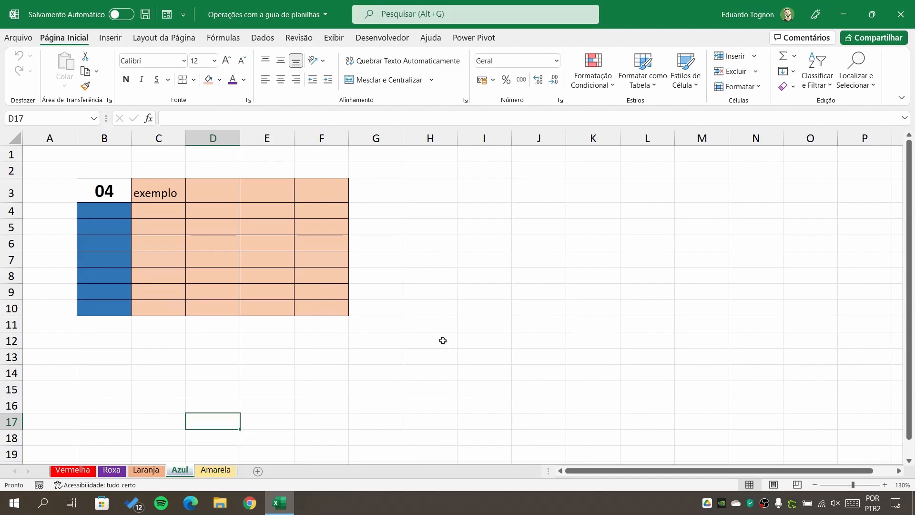
{"action": "left_click", "coordinate": [738, 91]}
{"action": "left_click", "coordinate": [736, 91]}
{"action": "left_click", "coordinate": [738, 91]}
{"action": "left_click", "coordinate": [546, 416]}
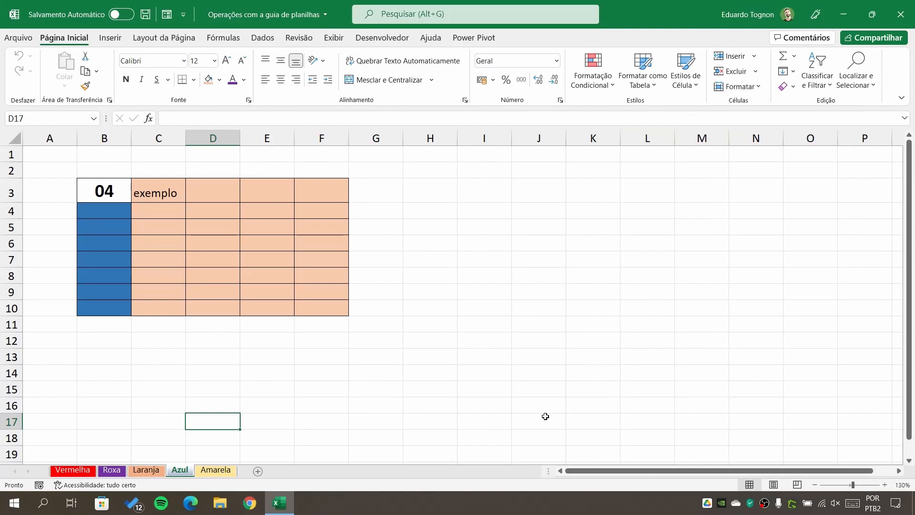